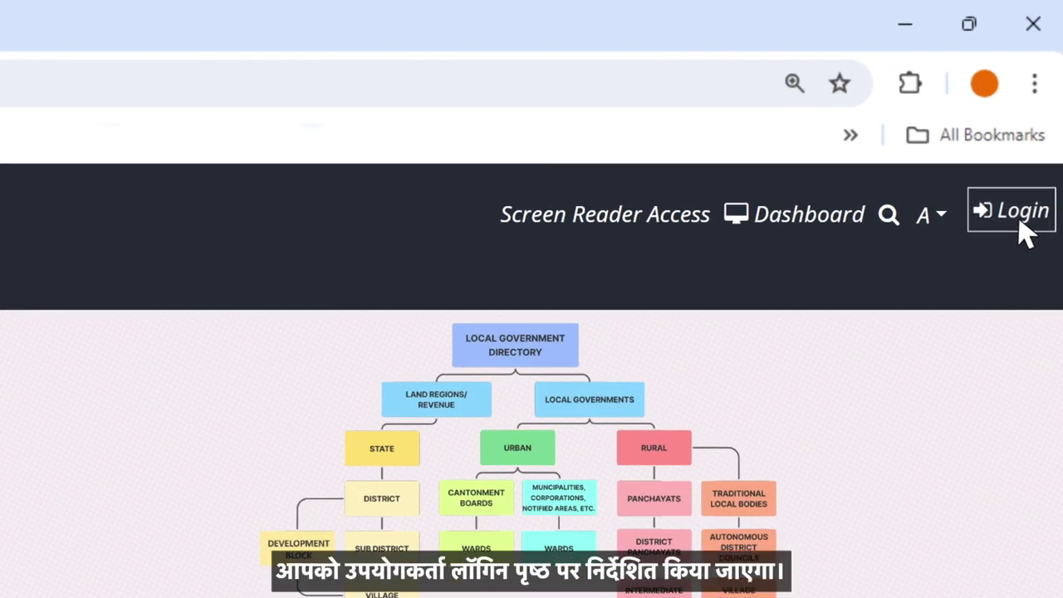
Step: Go from the LGD home page to the login page using the header's Login link
click(1023, 224)
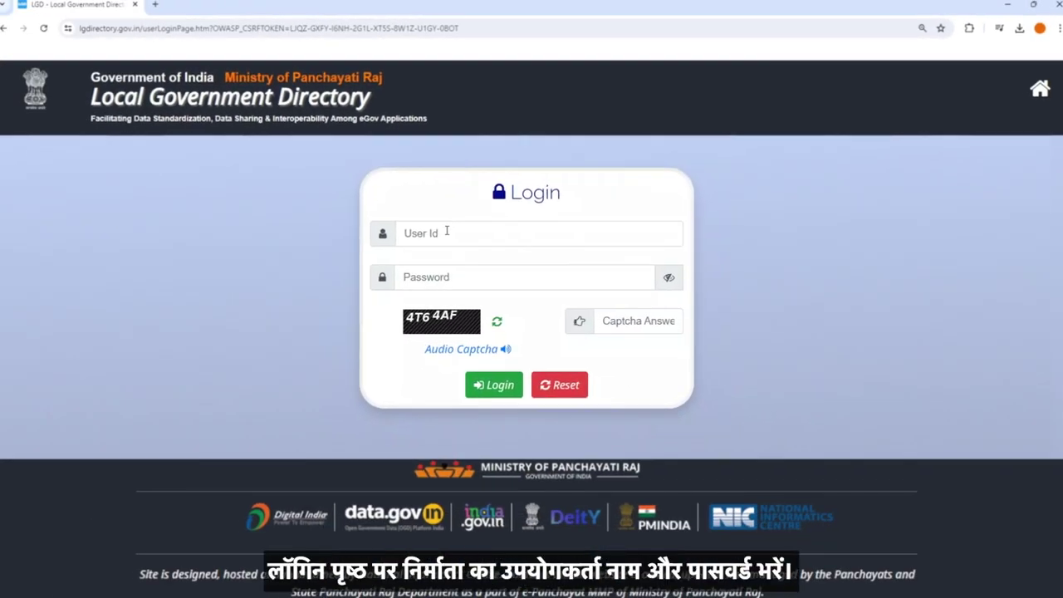
Step: Sign in with the manager's user ID, password and the captcha answer
click(446, 232)
text(AS-REVENUE-MGR)
key(Tab)
text(aaaaaaaa)
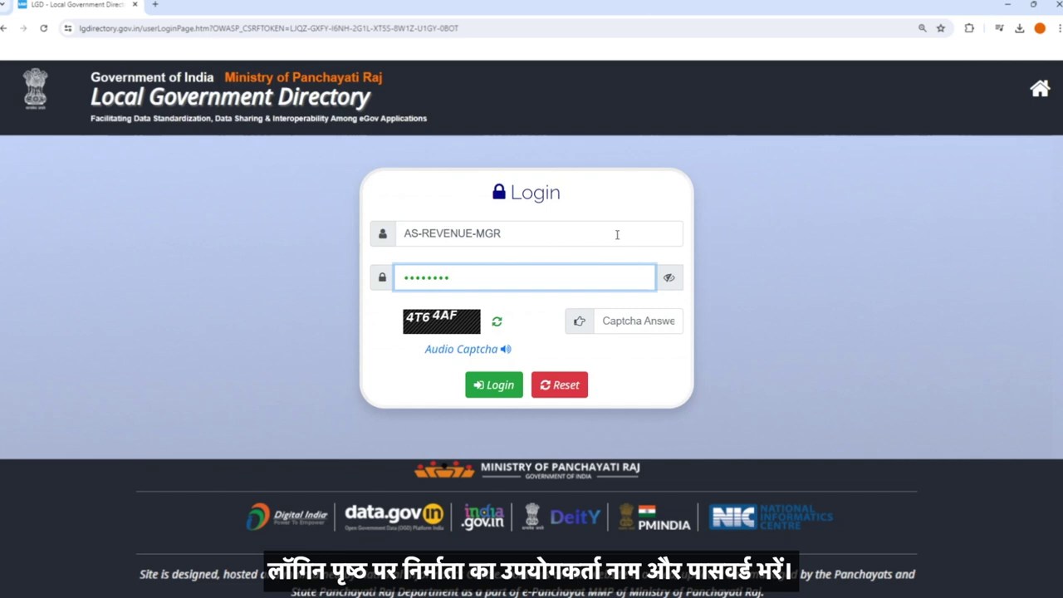
click(615, 321)
text(4T64AF)
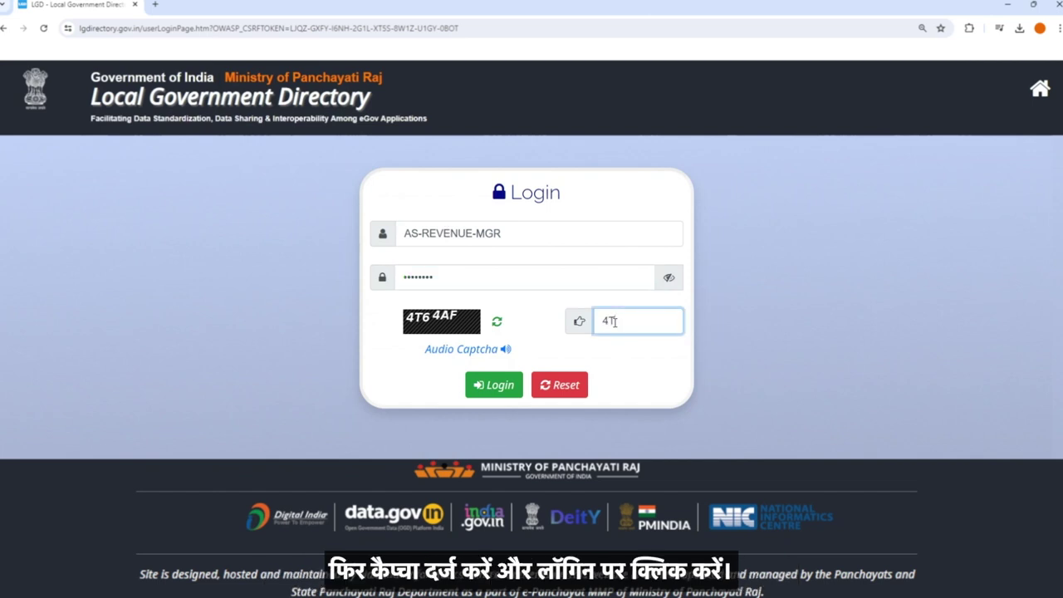
click(493, 385)
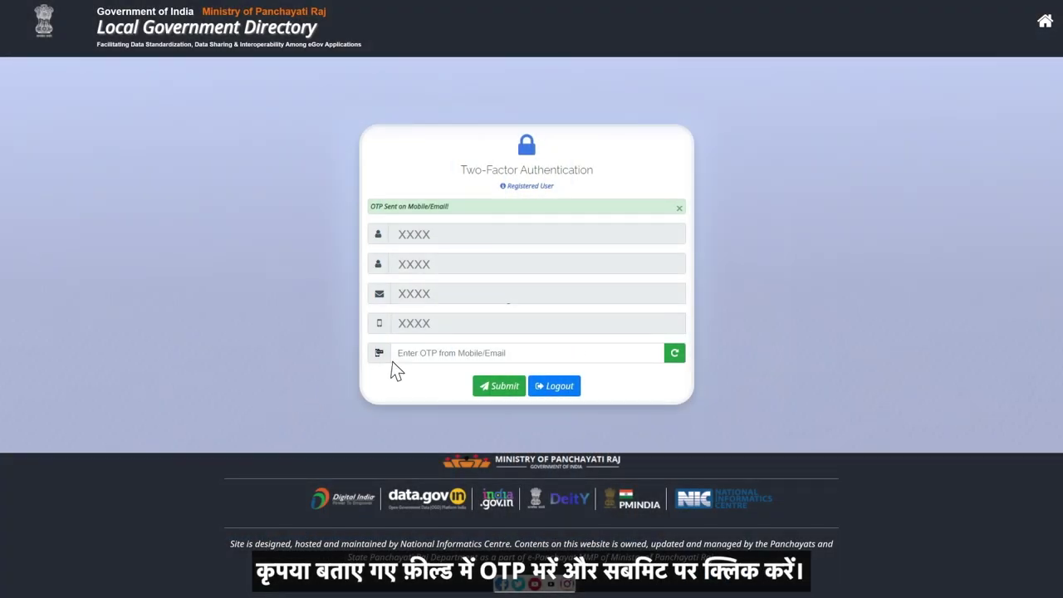
Step: Enter the one-time password received by mobile or email and submit it
click(445, 346)
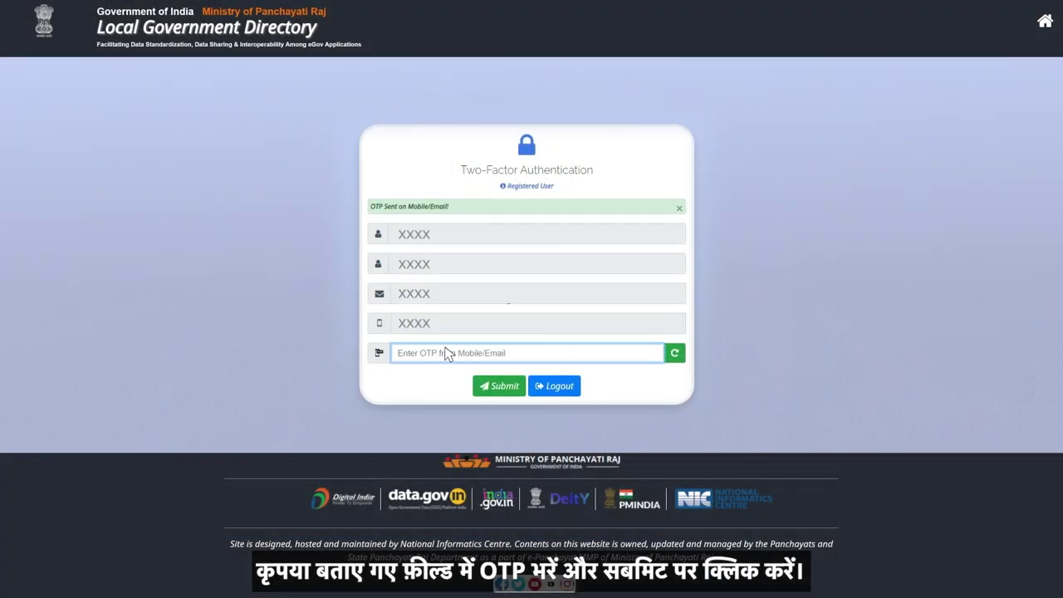
text(XXXX)
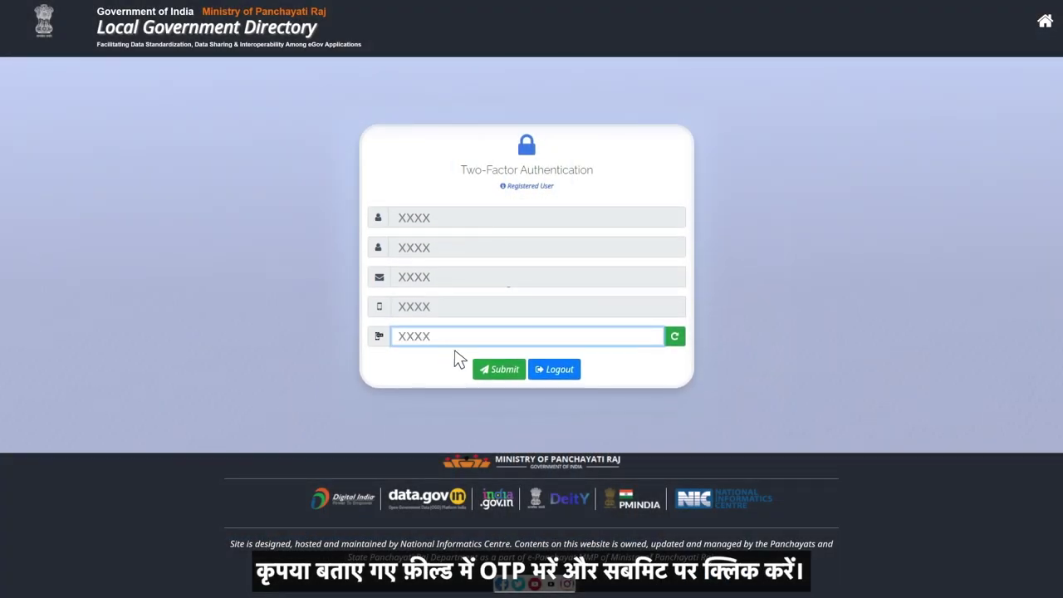
click(503, 370)
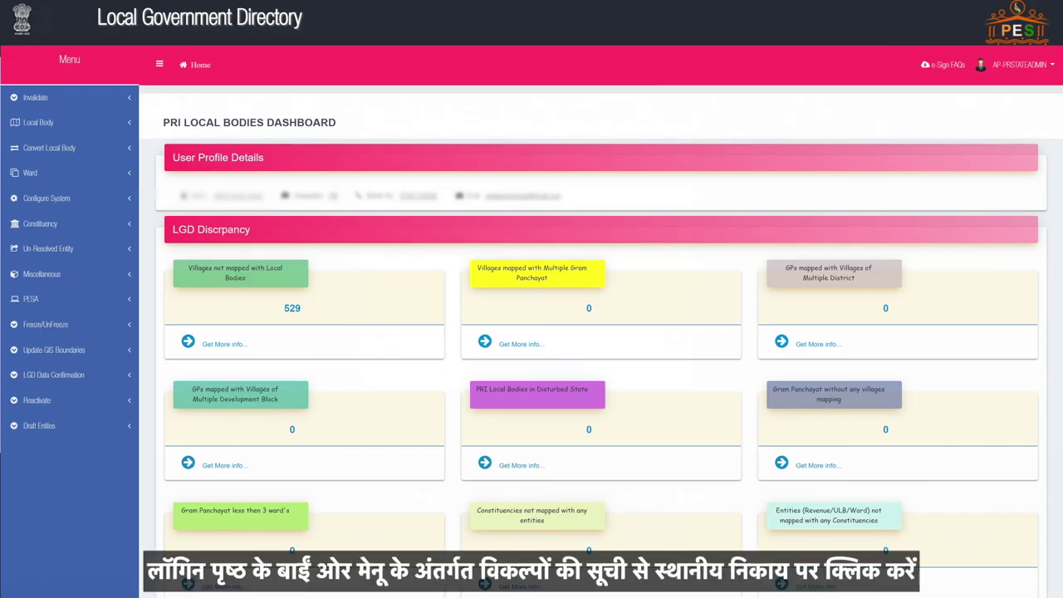
Step: Expand the Local Body menu in the left sidebar
click(87, 116)
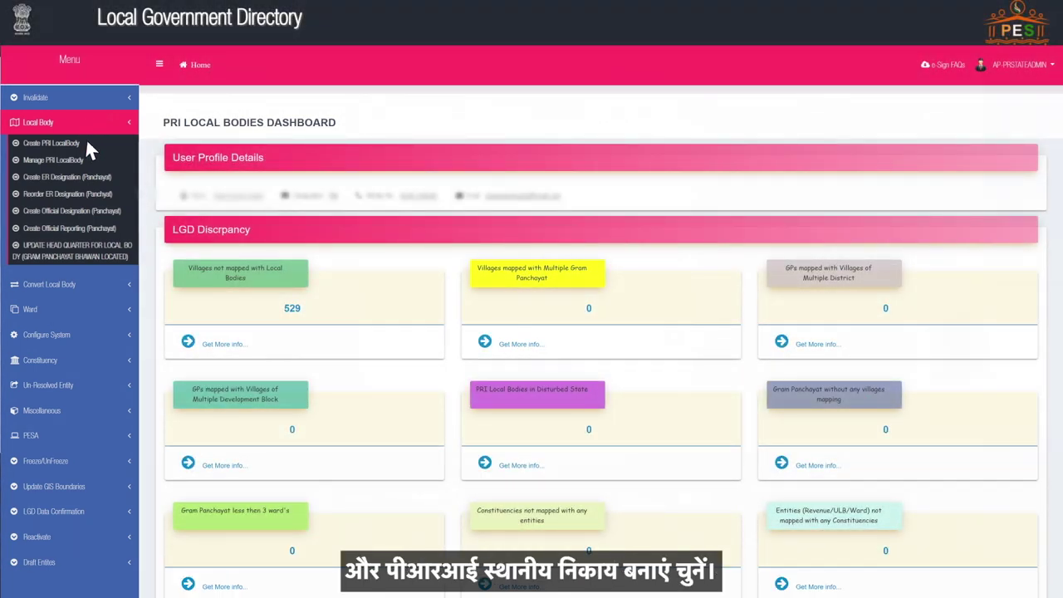
Step: Create a PRI local body named Rajnagar, with local-language name రాజ్నగర్
click(86, 141)
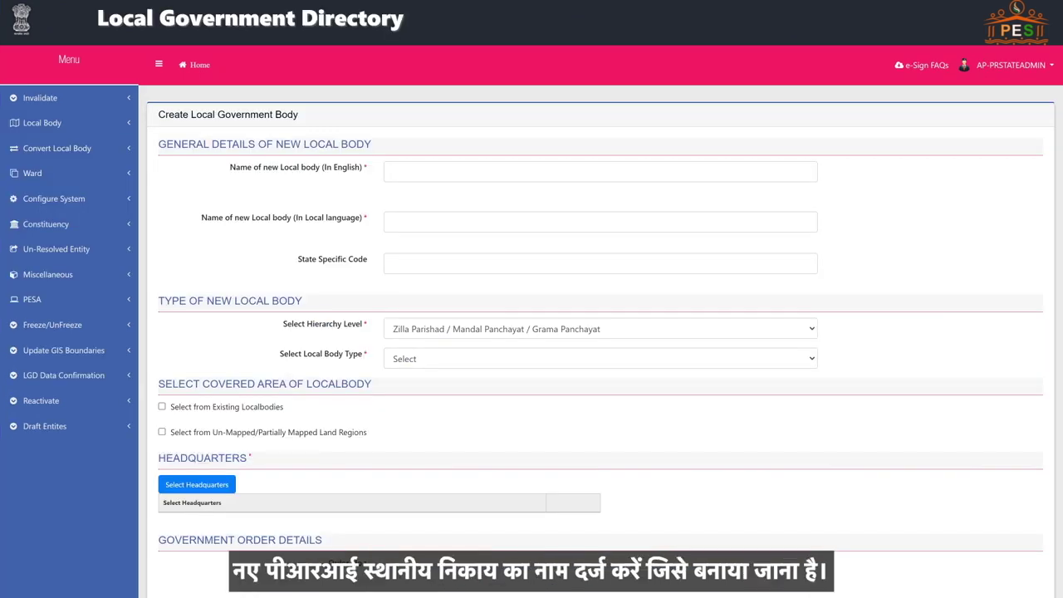
click(600, 171)
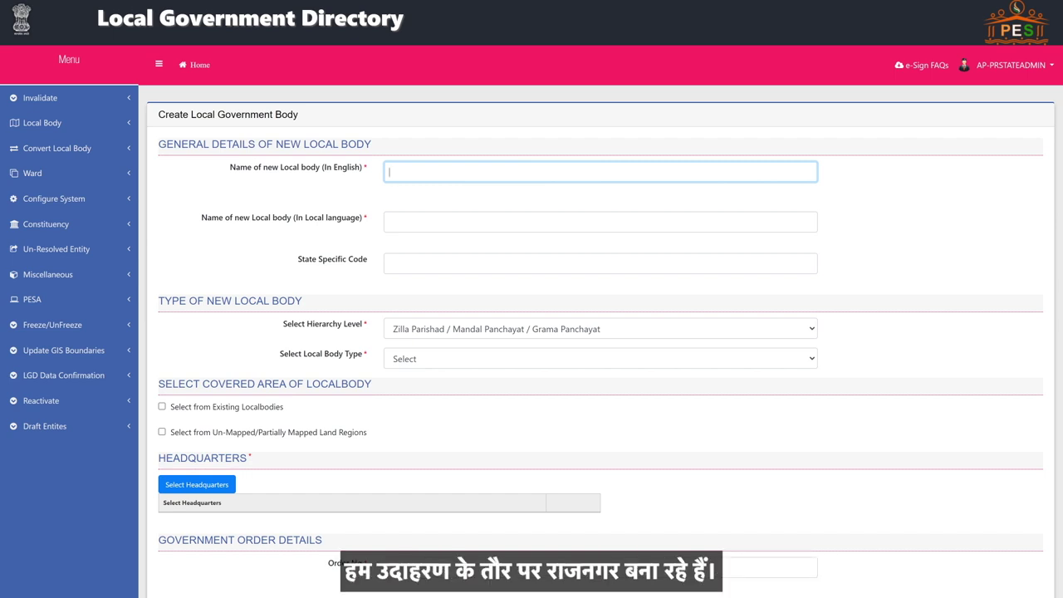
text(Rajnagar)
click(599, 221)
text(రాజ్నగర్)
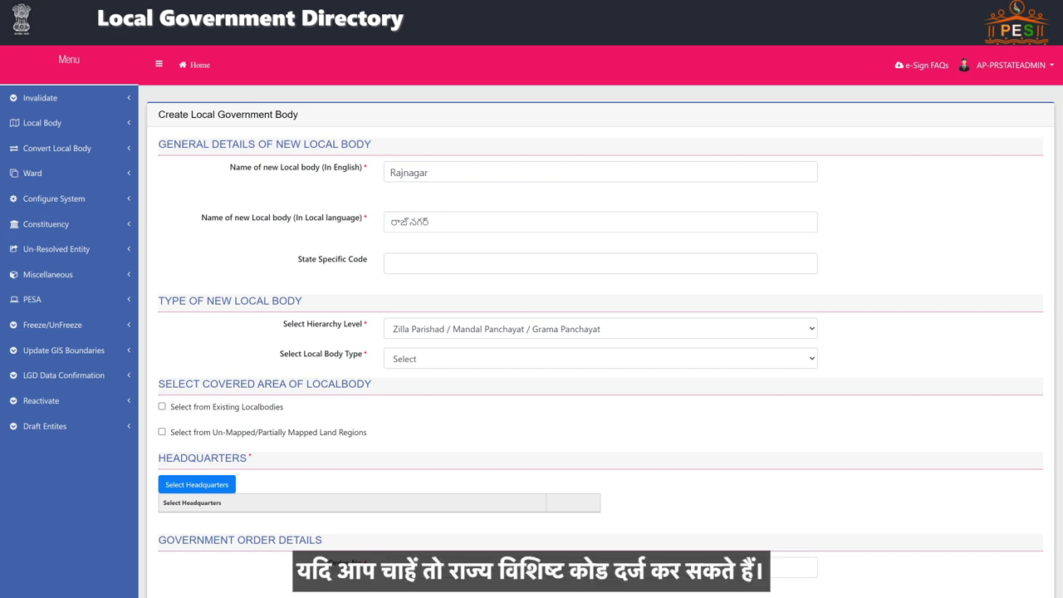
Step: Set type Grama Panchayat, Zilla Parishad Krishna (465), Mandal Panchayat Bapulapadu (5438)
click(479, 362)
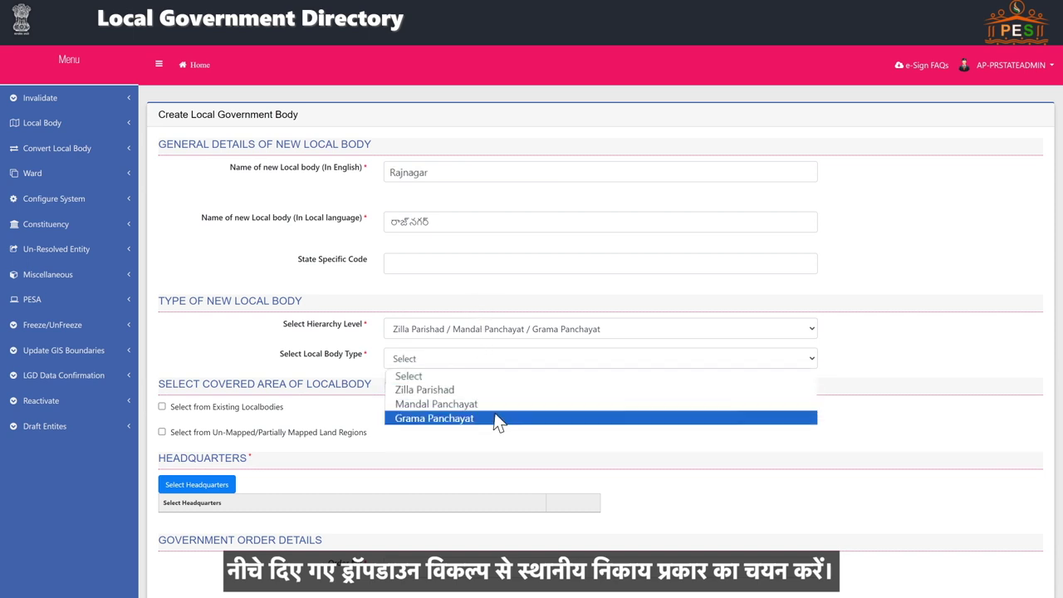
click(495, 419)
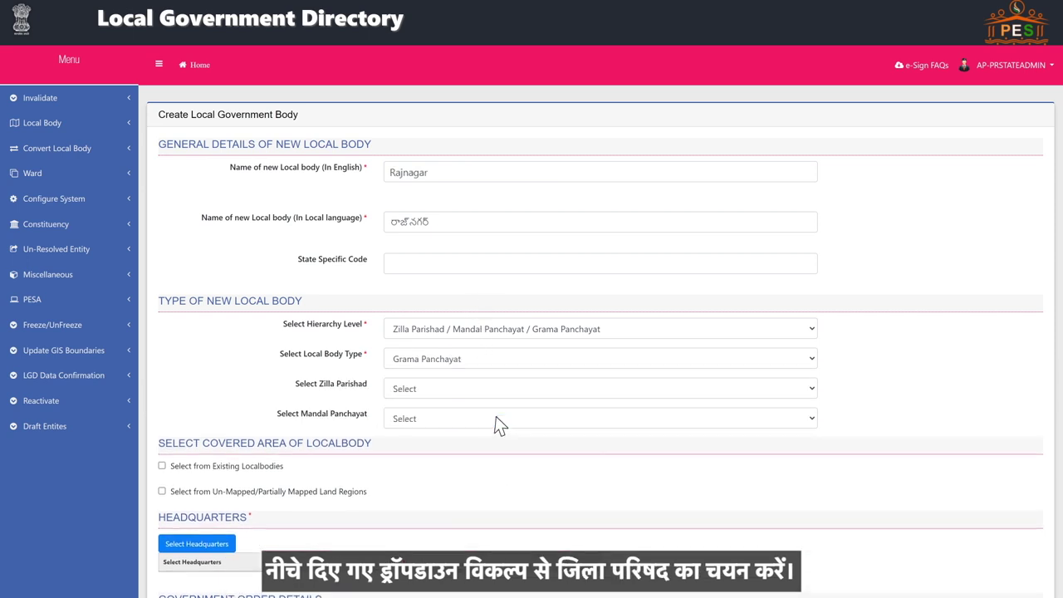
click(497, 390)
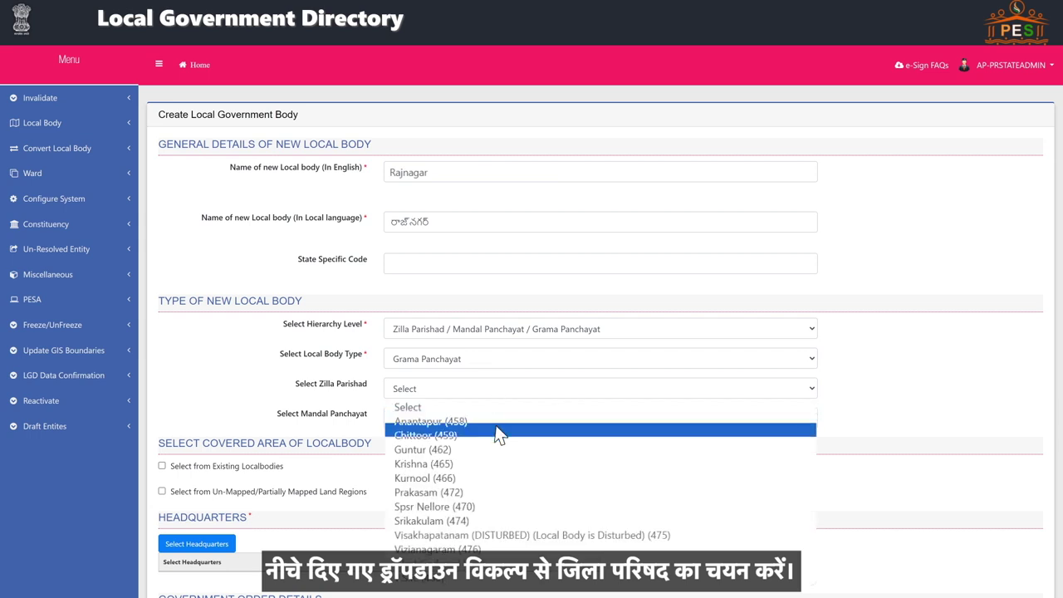
click(496, 465)
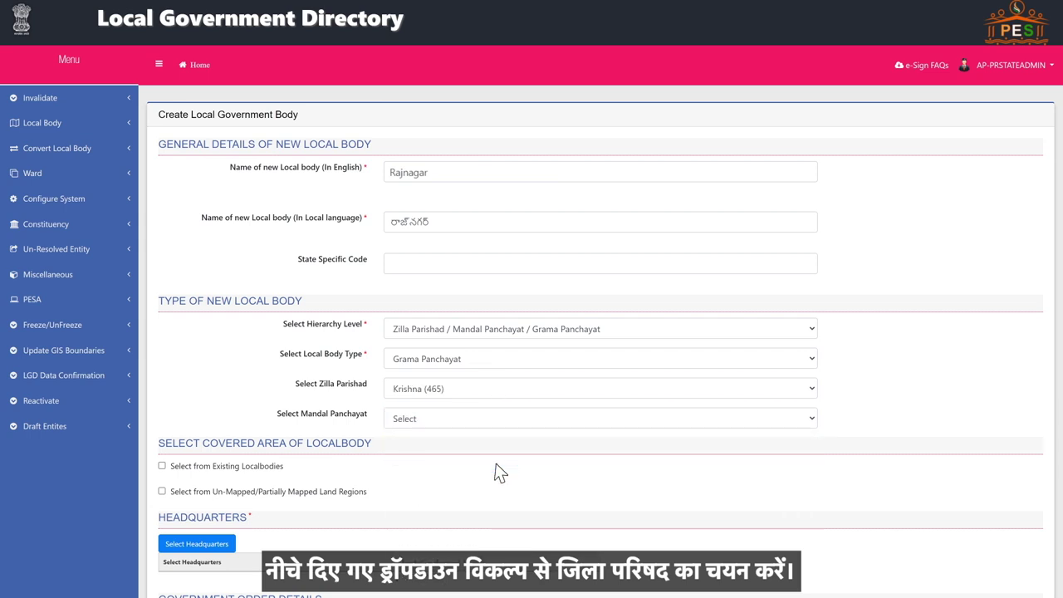
click(499, 422)
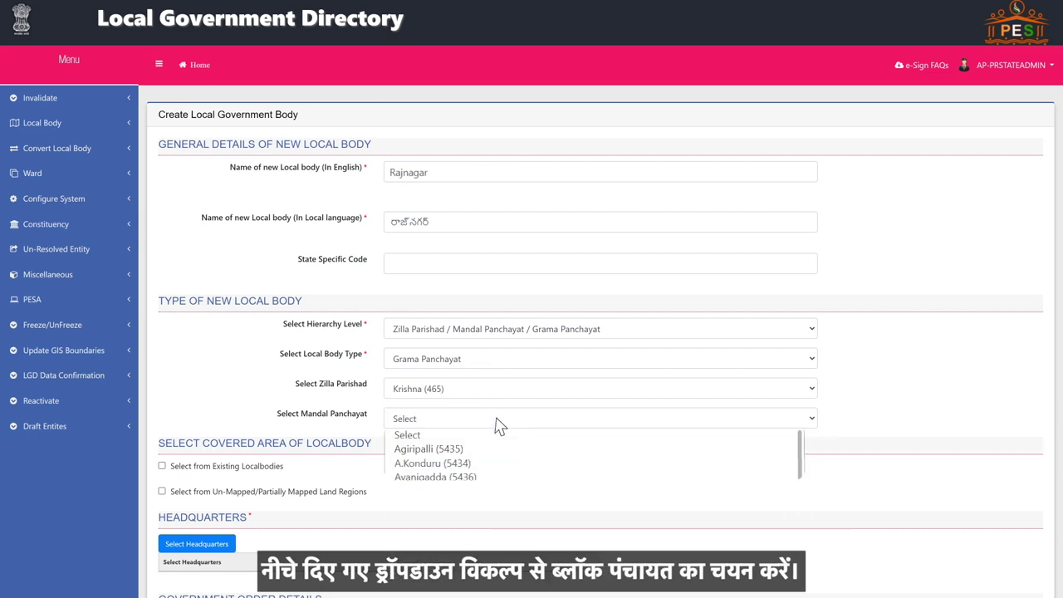
click(496, 505)
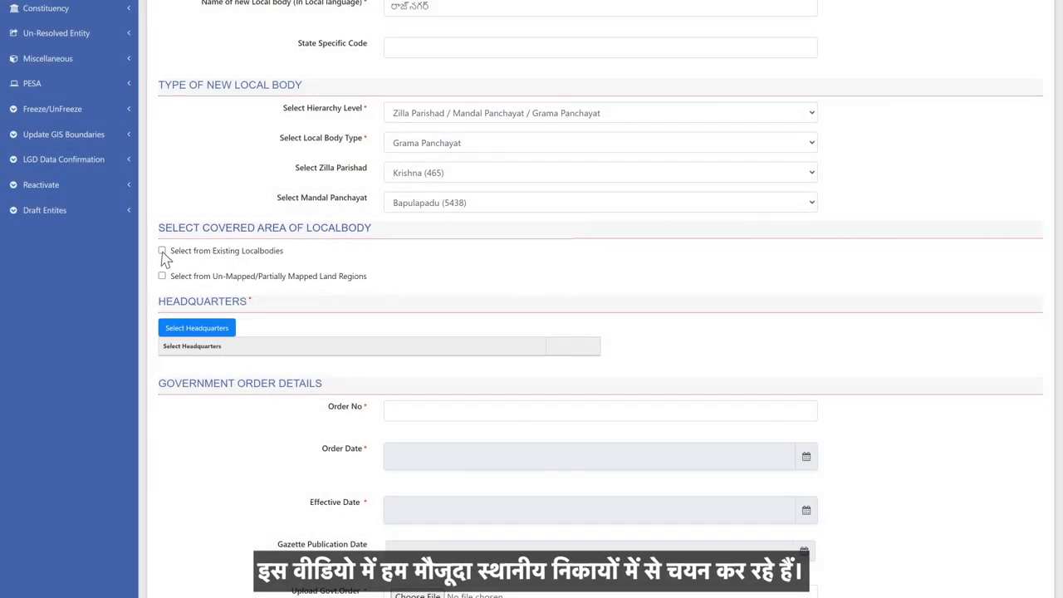
Step: Enable Select from Existing Localbodies to build the covered area
click(162, 250)
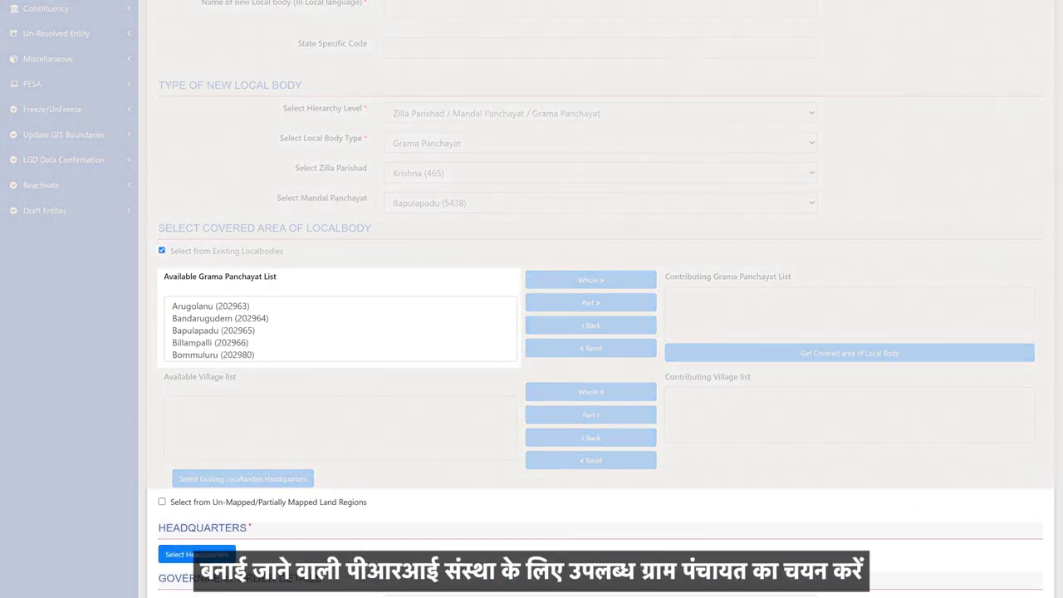
scroll(339, 330, down, 2)
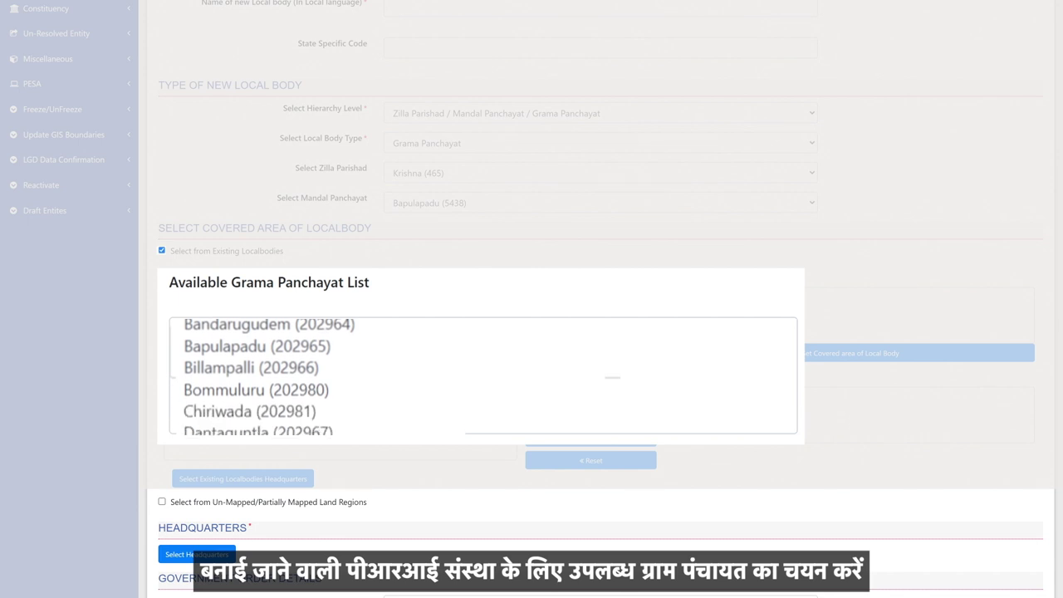
scroll(338, 373, down, 5)
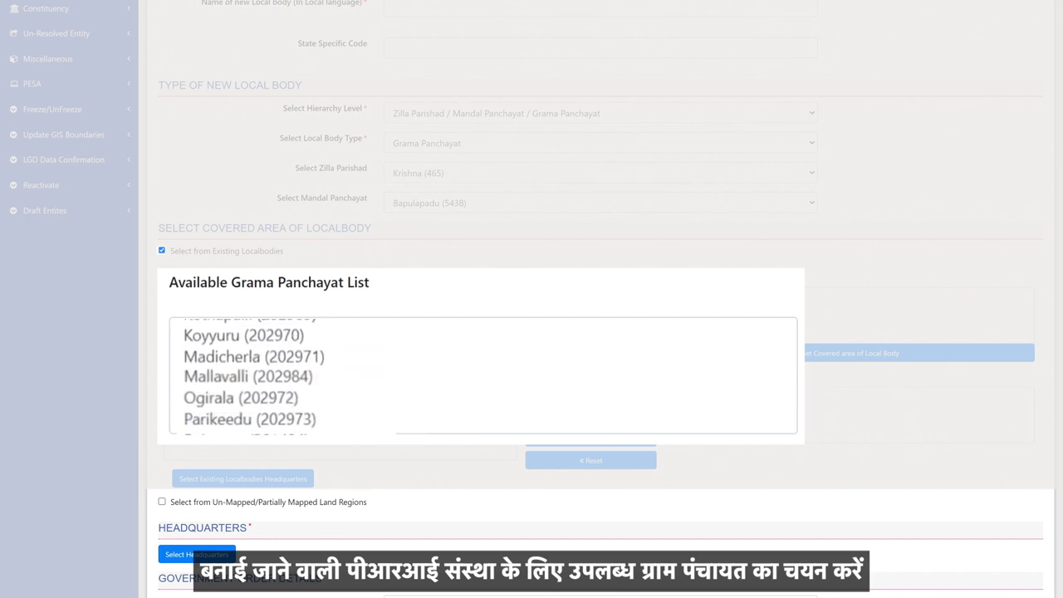
scroll(481, 375, down, 5)
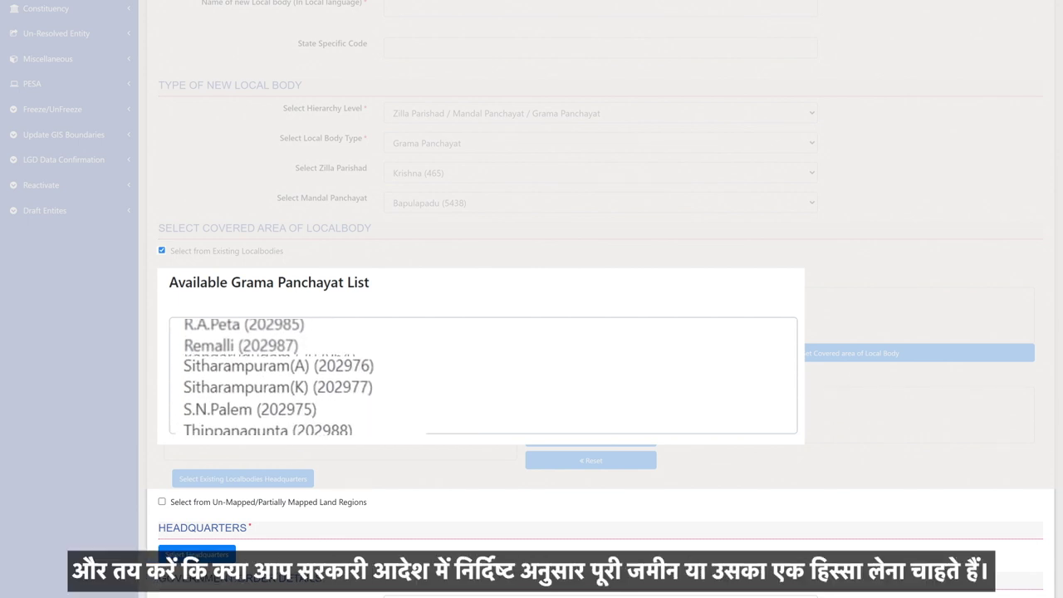
scroll(481, 375, down, 1)
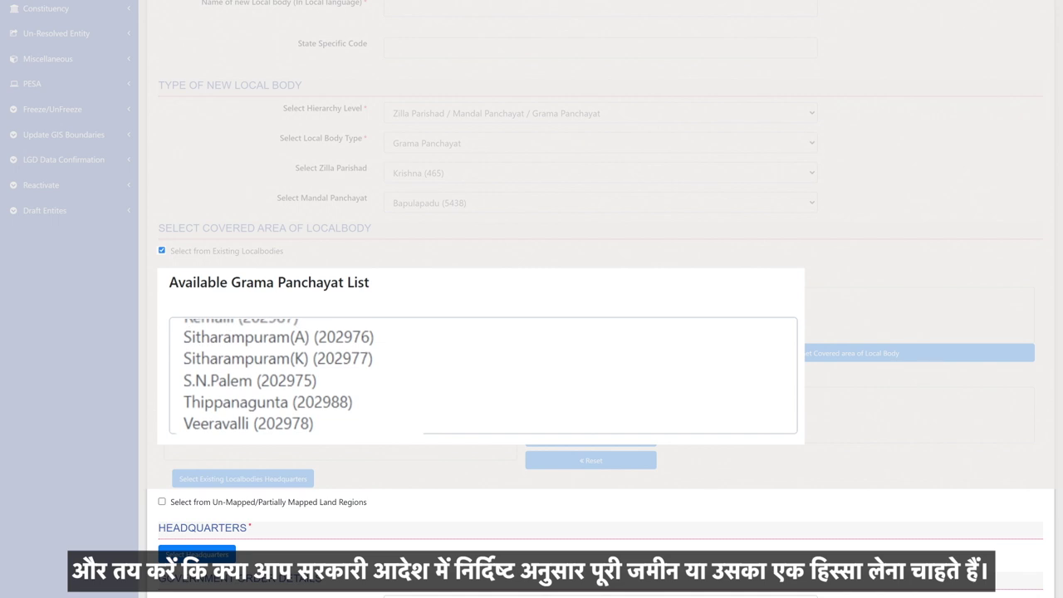
scroll(482, 375, up, 6)
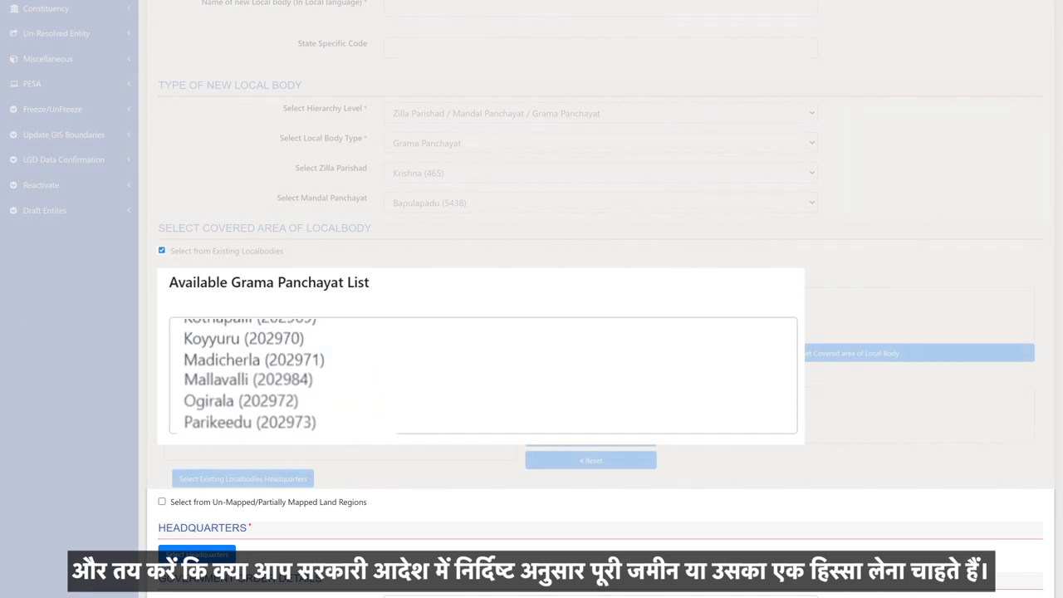
scroll(482, 375, up, 3)
Step: Add part of Arugolanu (202963) and all of Ampapuram (202962) to the covered area
click(239, 396)
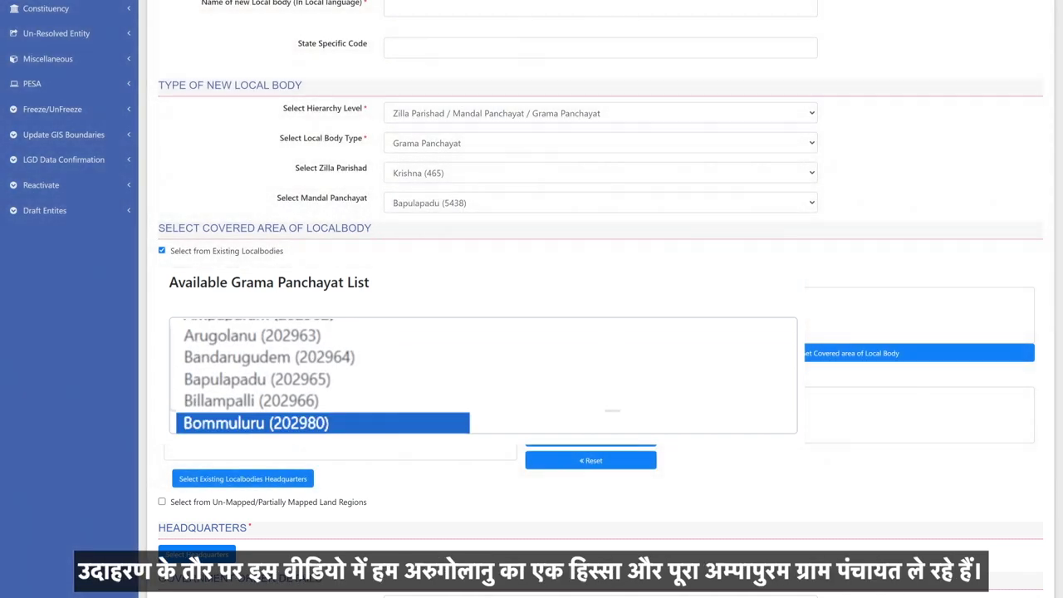
click(263, 307)
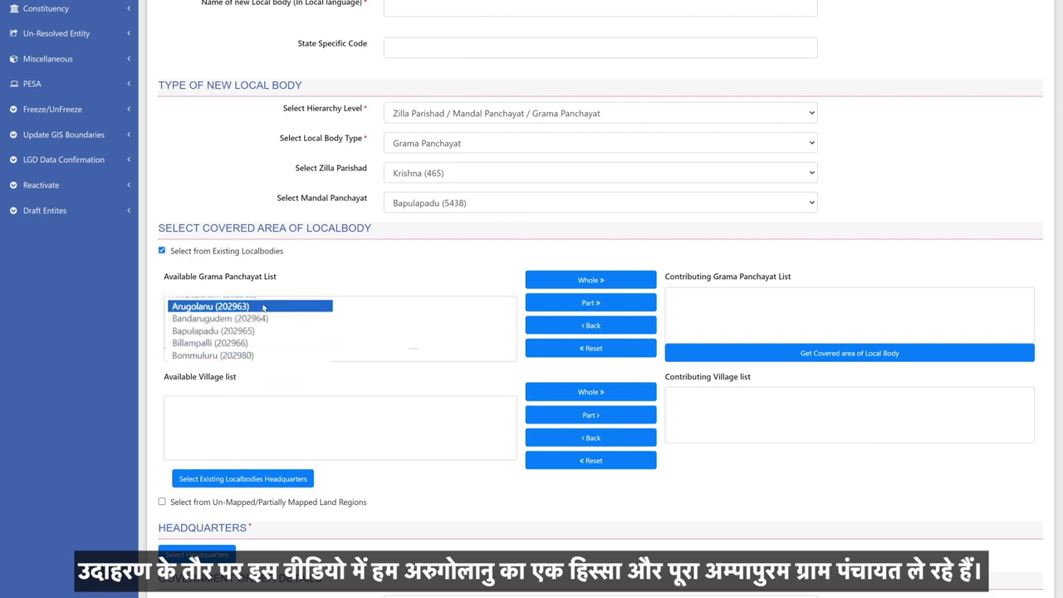
click(592, 303)
scroll(332, 312, up, 1)
click(283, 305)
click(590, 281)
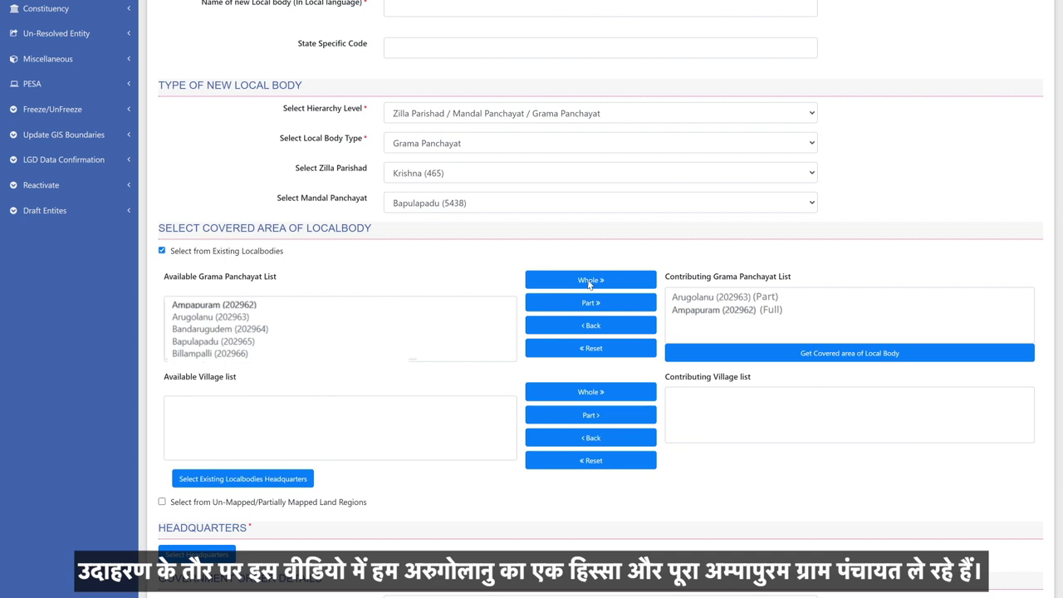
Step: List candidate headquarters and choose Ampapuram
scroll(590, 282, down, 5)
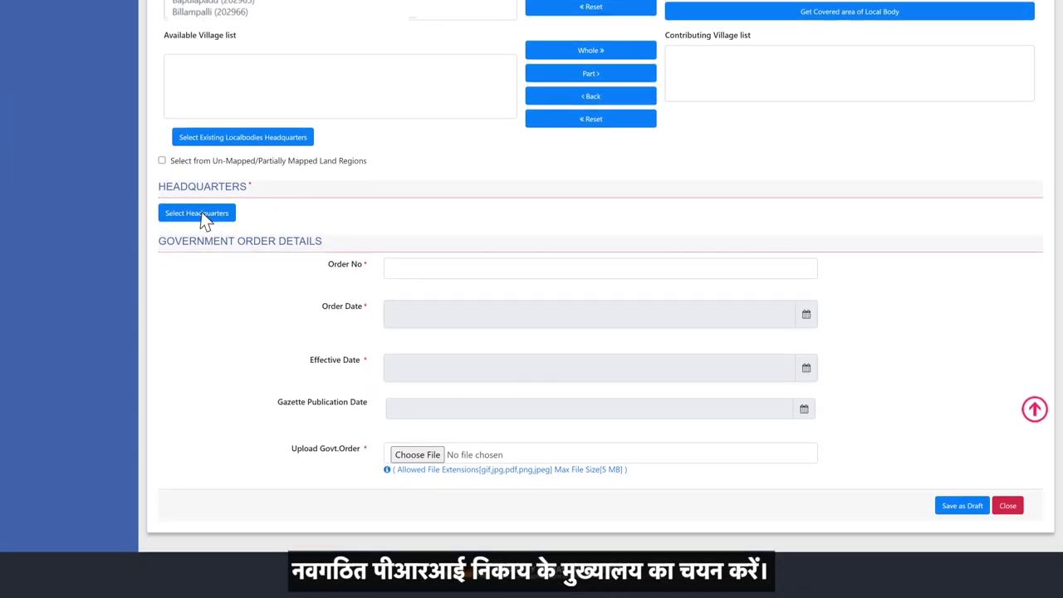
click(201, 215)
click(166, 277)
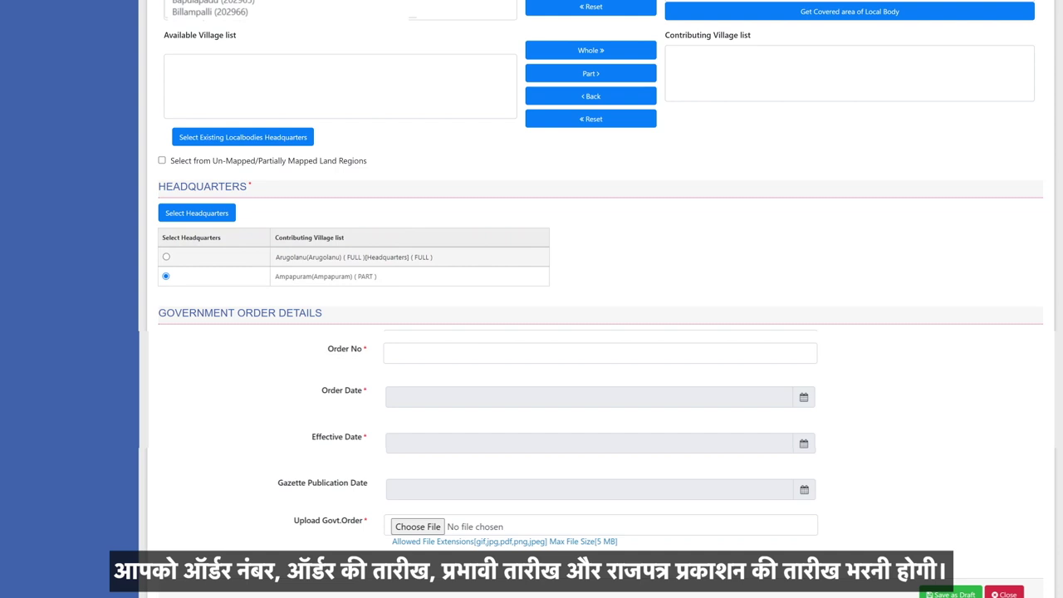
Step: Enter order number 123, order date 01-06-2024, effective 02-06-2024, gazette 06-06-2024, then browse for the order file
scroll(430, 175, down, 3)
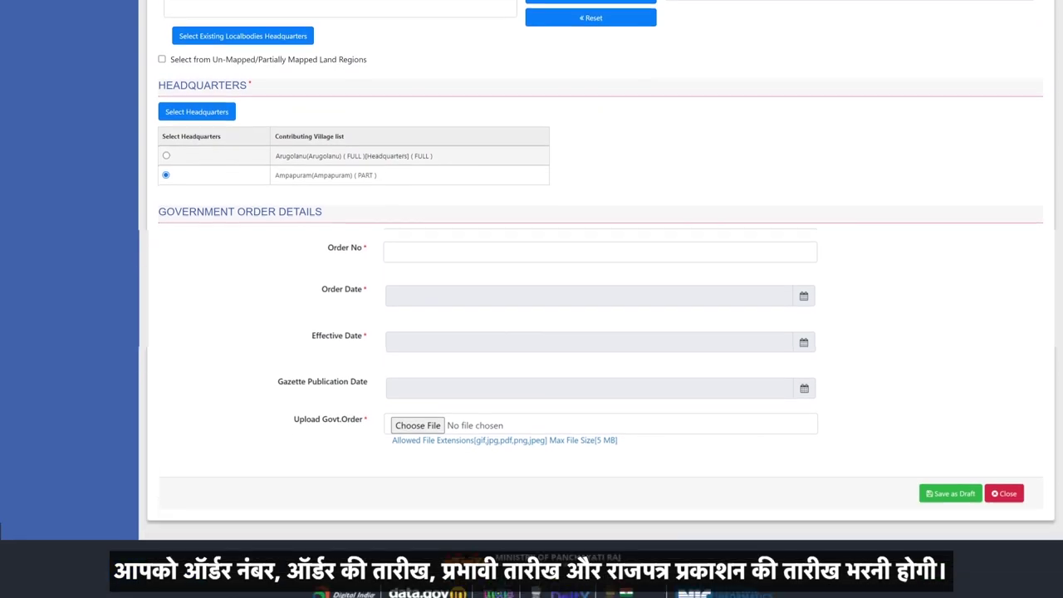
click(411, 188)
text(123)
click(423, 233)
click(489, 285)
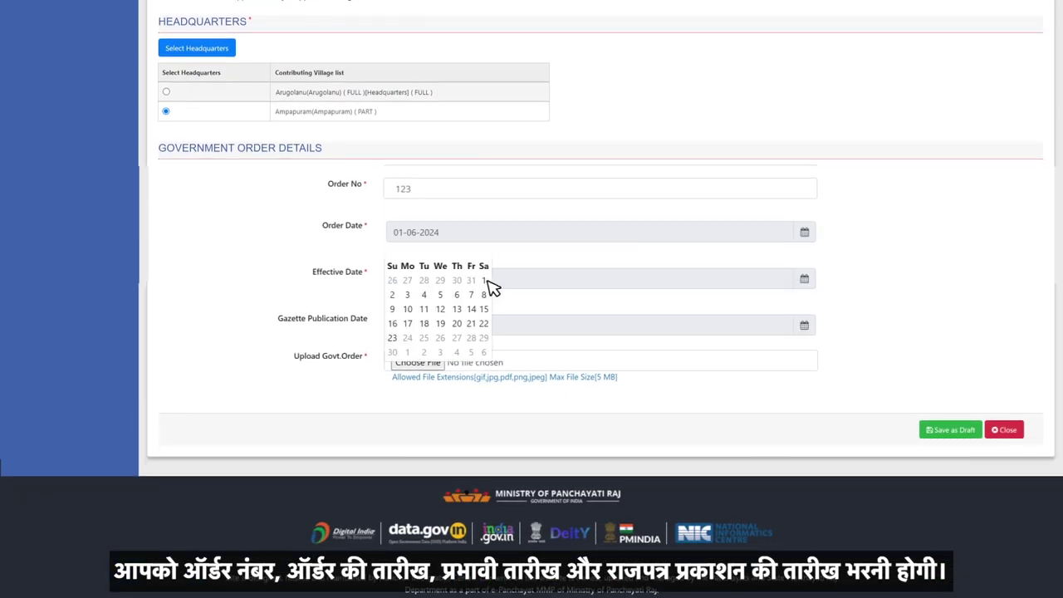
click(488, 279)
click(396, 339)
click(515, 332)
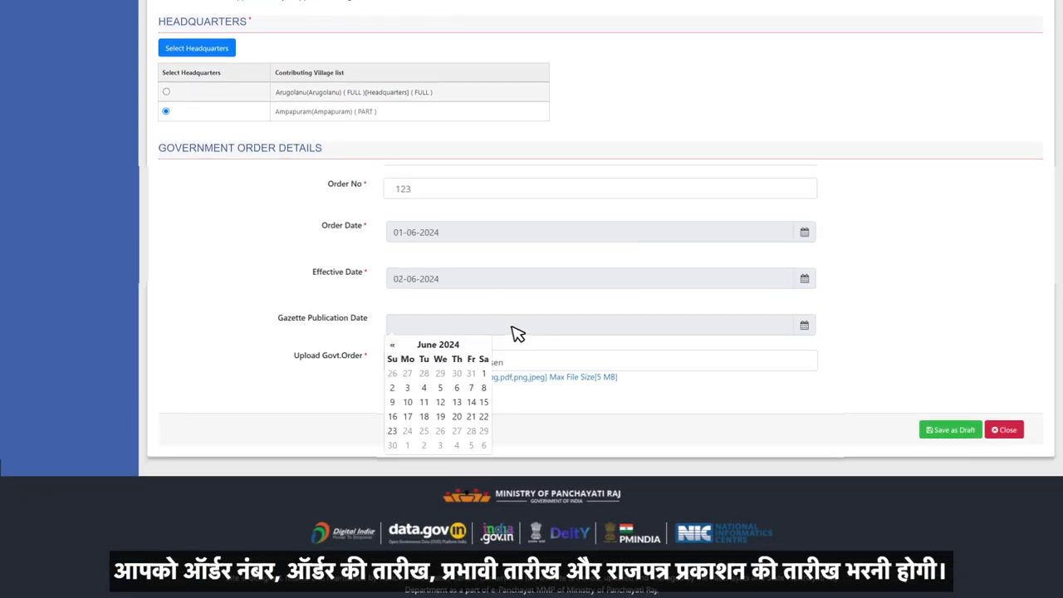
click(460, 392)
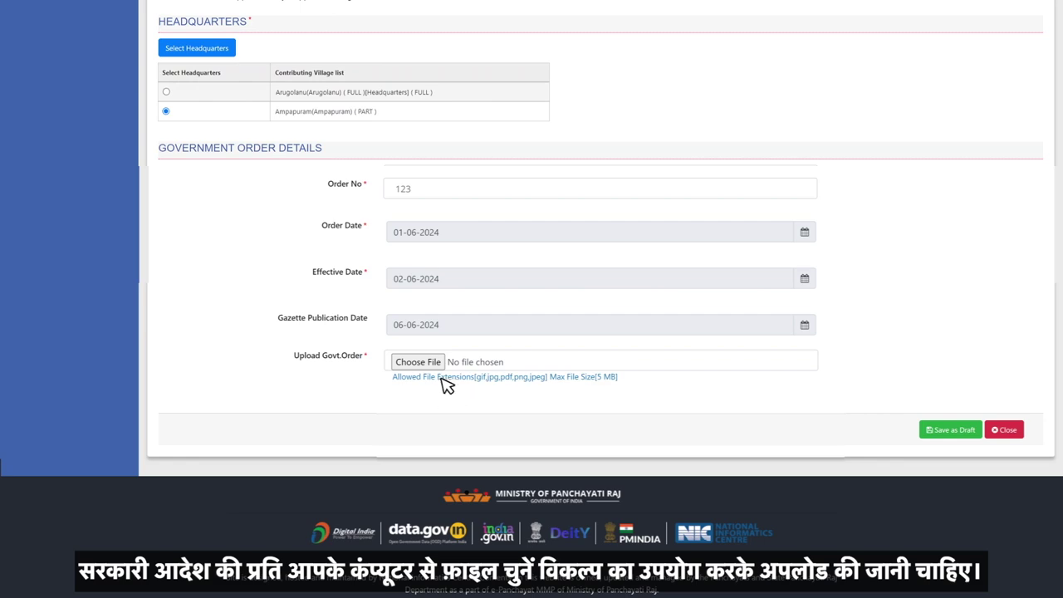
click(427, 365)
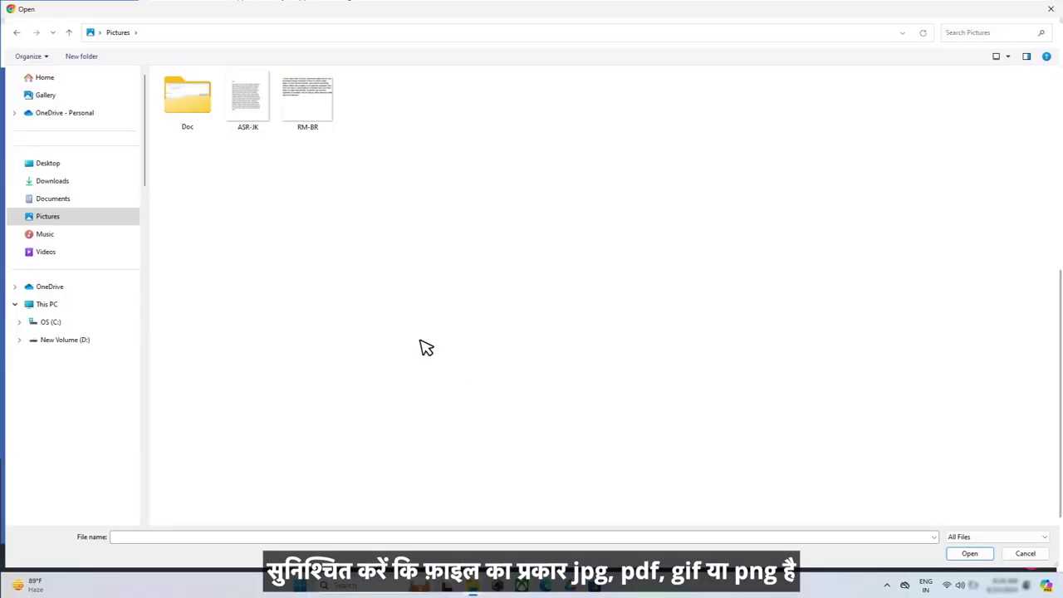
Step: Attach ASR-JK.png from Pictures as the government order and save Rajnagar as a draft
click(254, 116)
click(971, 554)
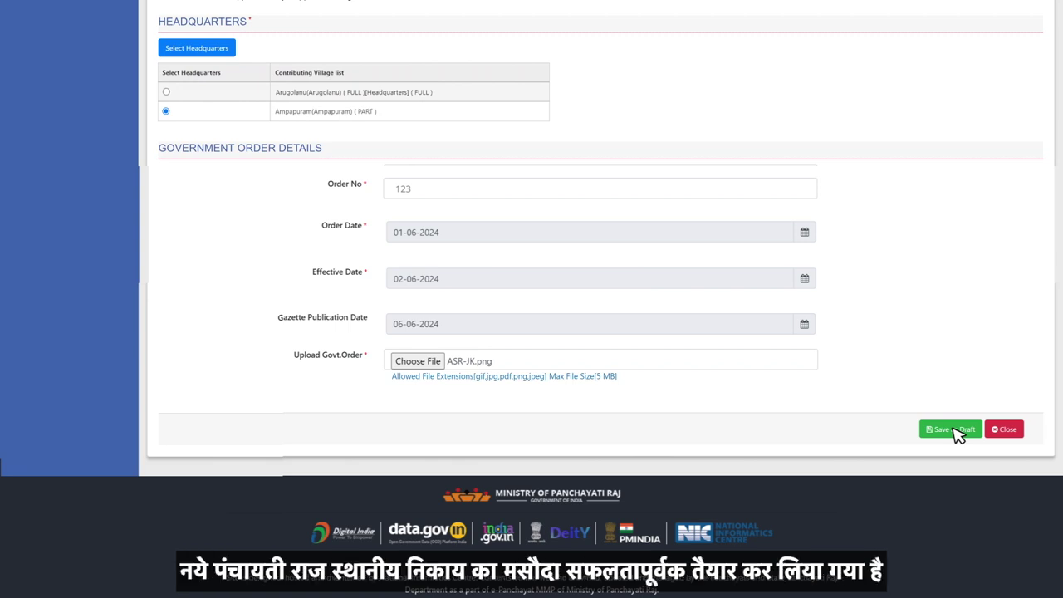
click(957, 431)
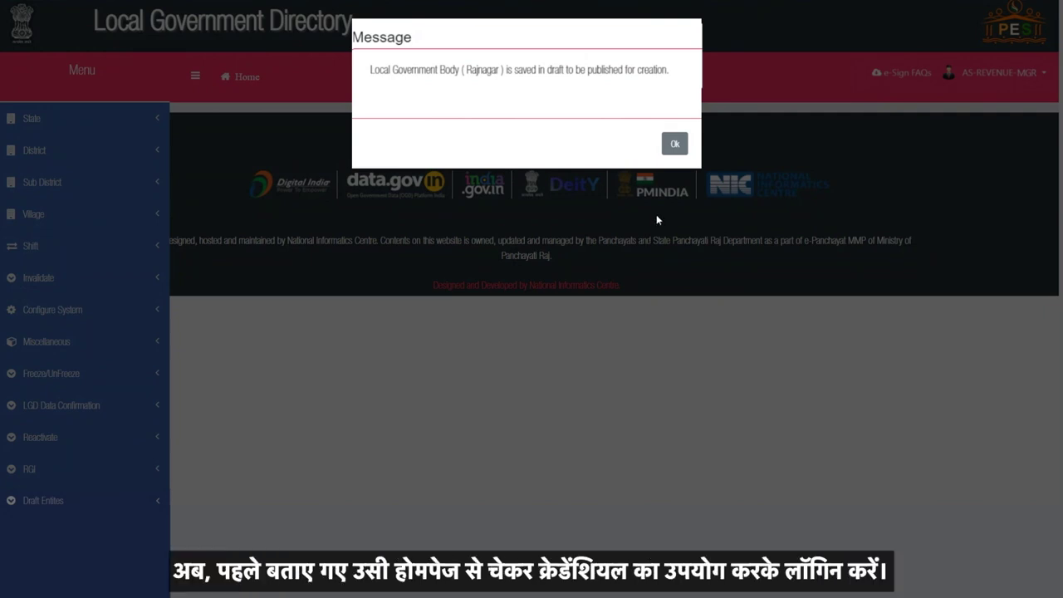
Step: Log in with the checker account's username, password and captcha answer
click(1017, 112)
text(mp-revenue)
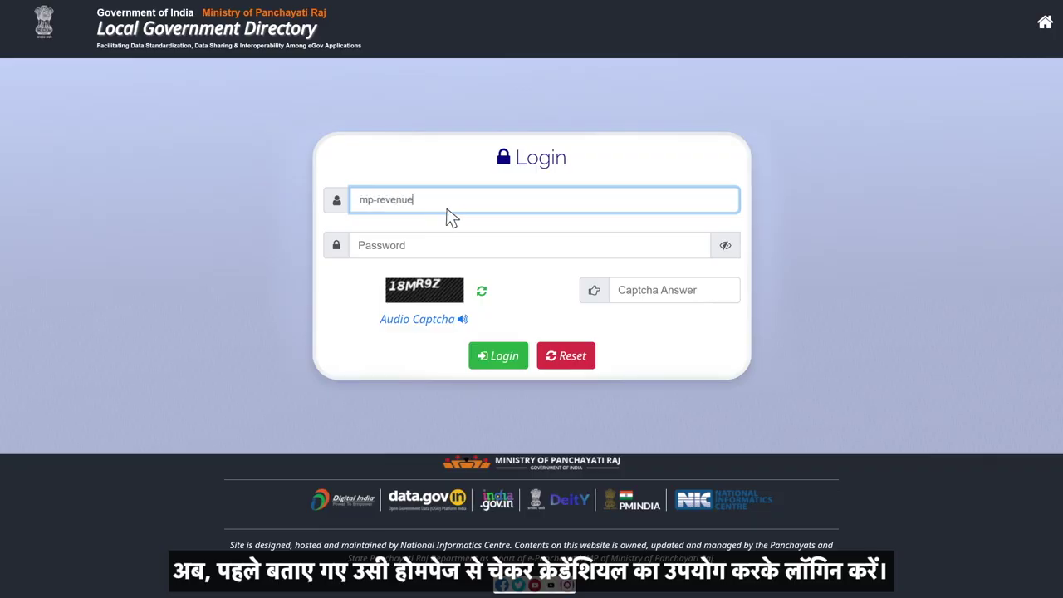
text(-user)
key(Tab)
text(********)
click(622, 285)
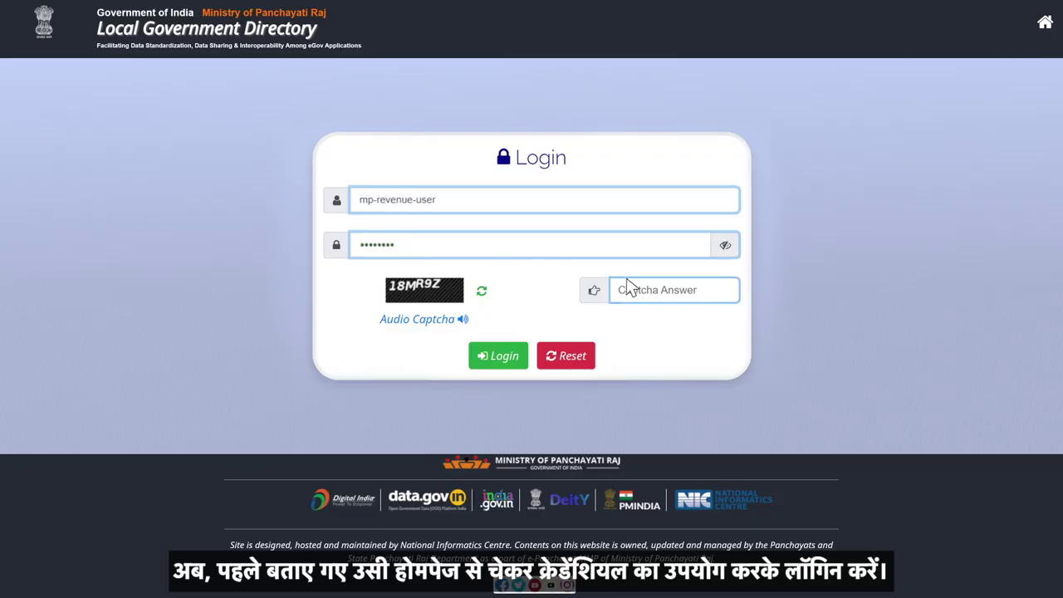
text(18MR9Z)
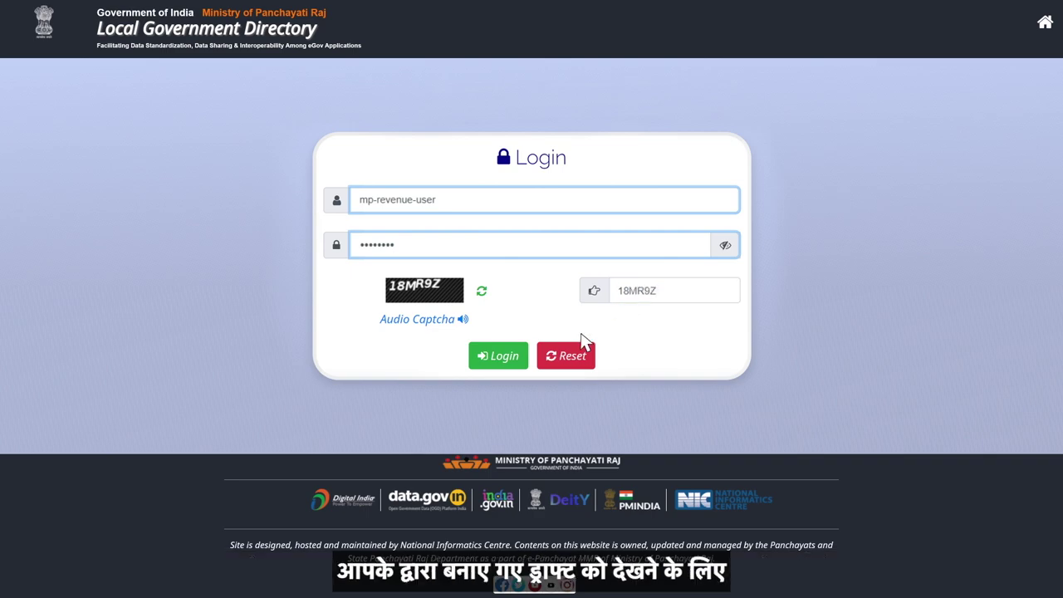
click(504, 359)
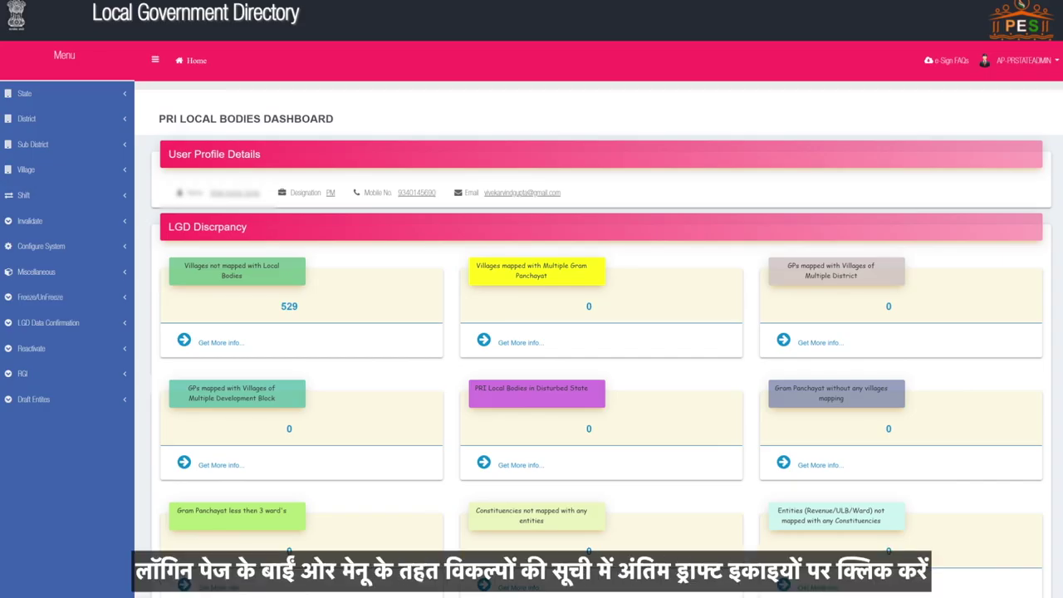
Step: Publish the Rajnagar draft from Draft Entities, handing off to the eSign gateway
click(33, 398)
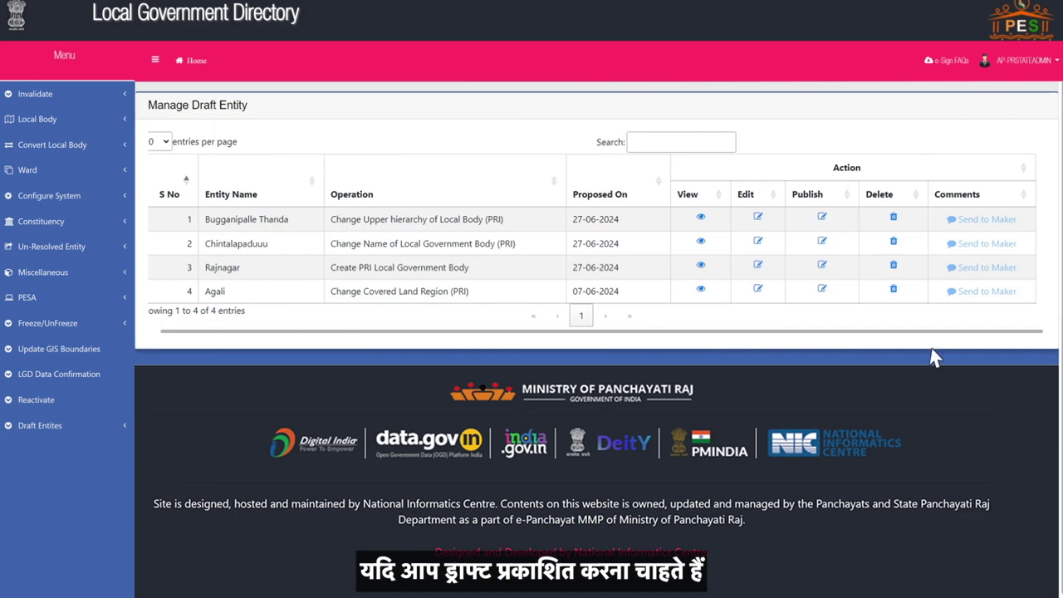
click(822, 272)
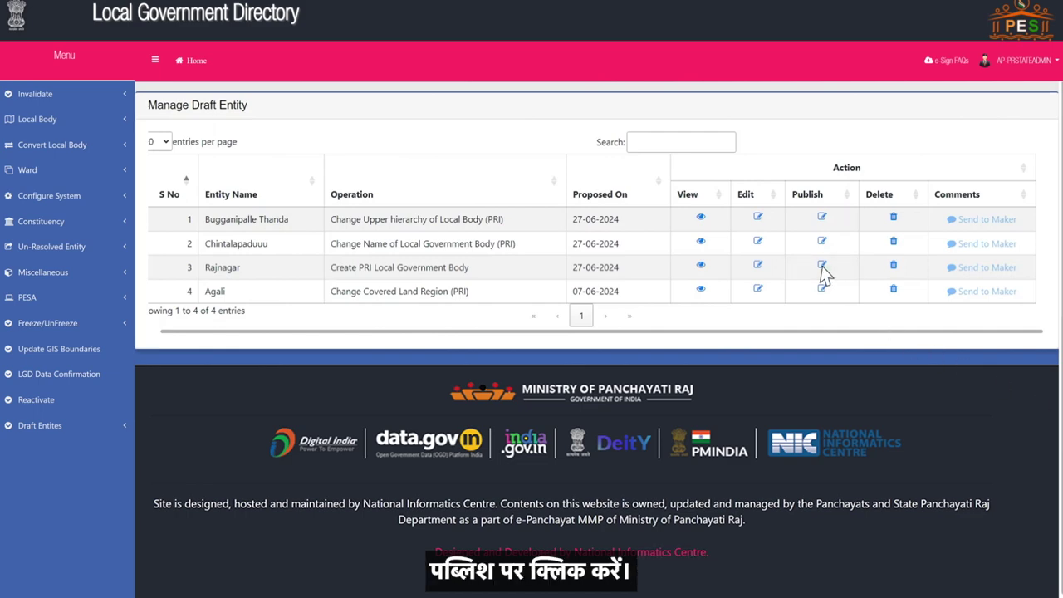
scroll(679, 419, up, 5)
scroll(678, 287, down, 6)
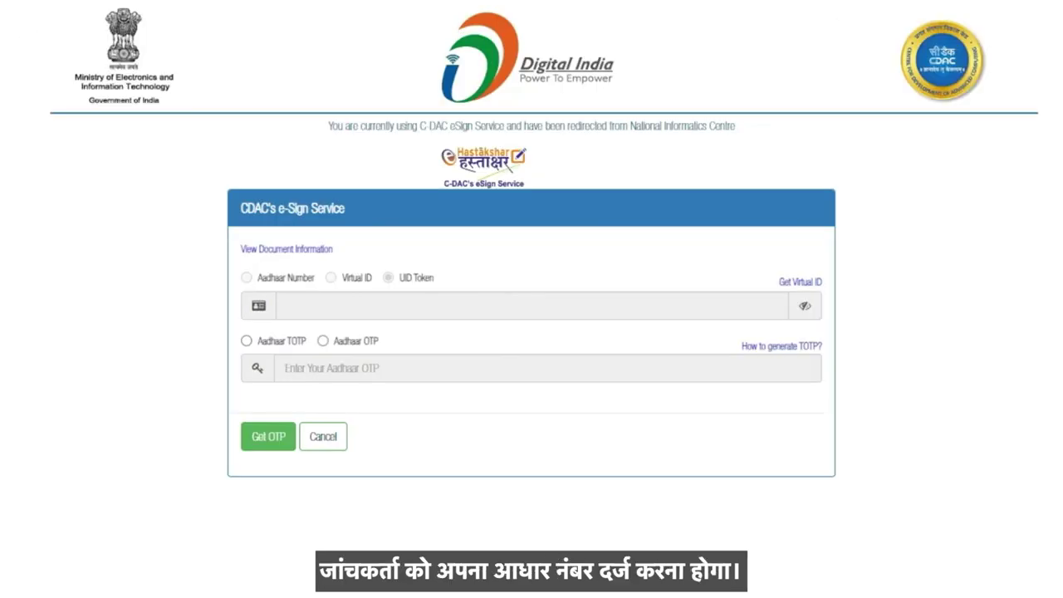
Step: Sign with Aadhaar number via Aadhaar OTP, entering the received OTP, giving consent and submitting
click(247, 278)
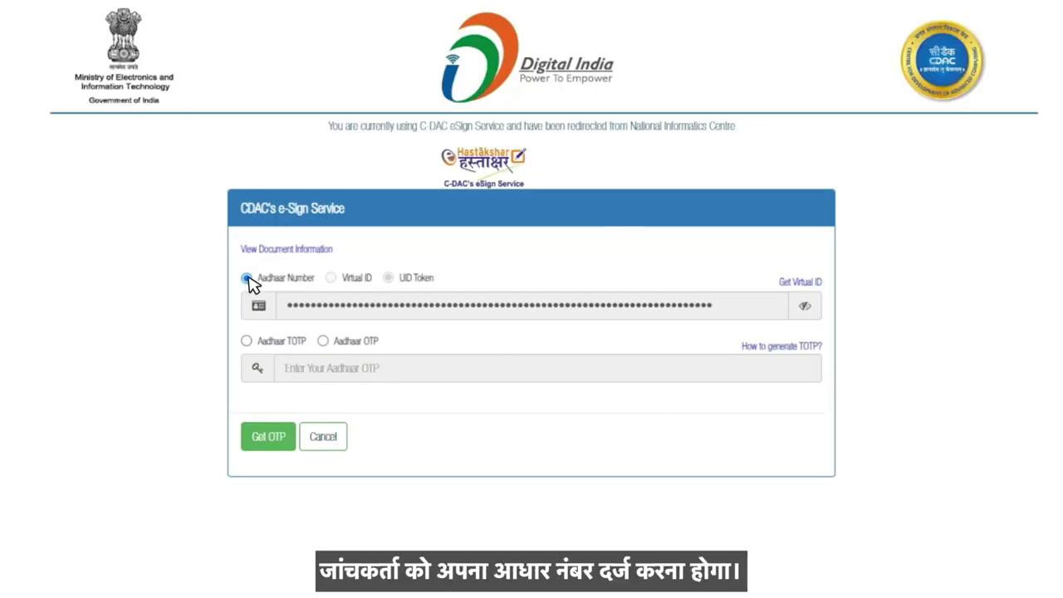
click(323, 341)
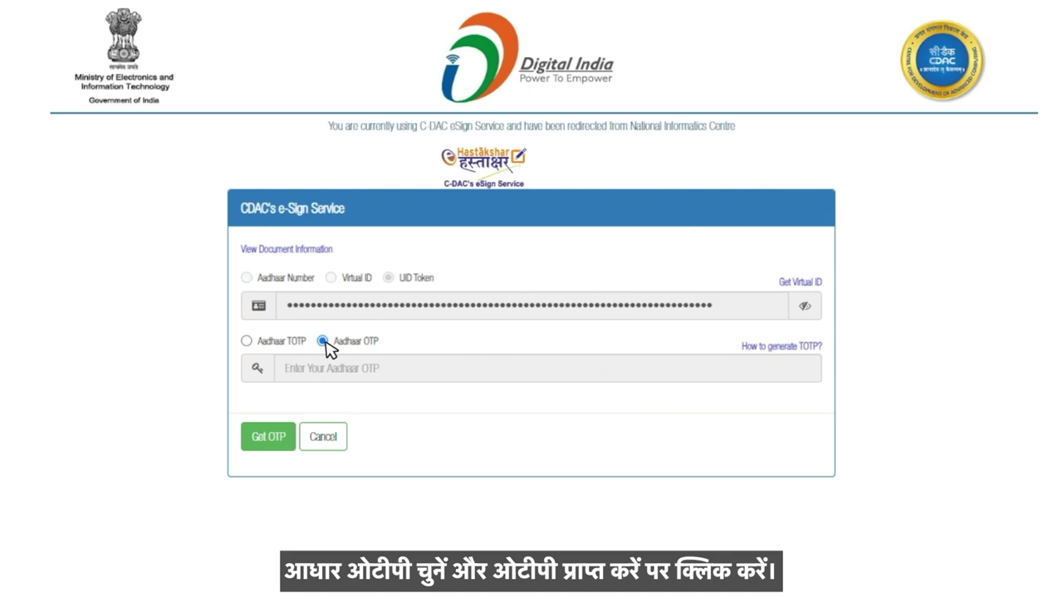
click(275, 442)
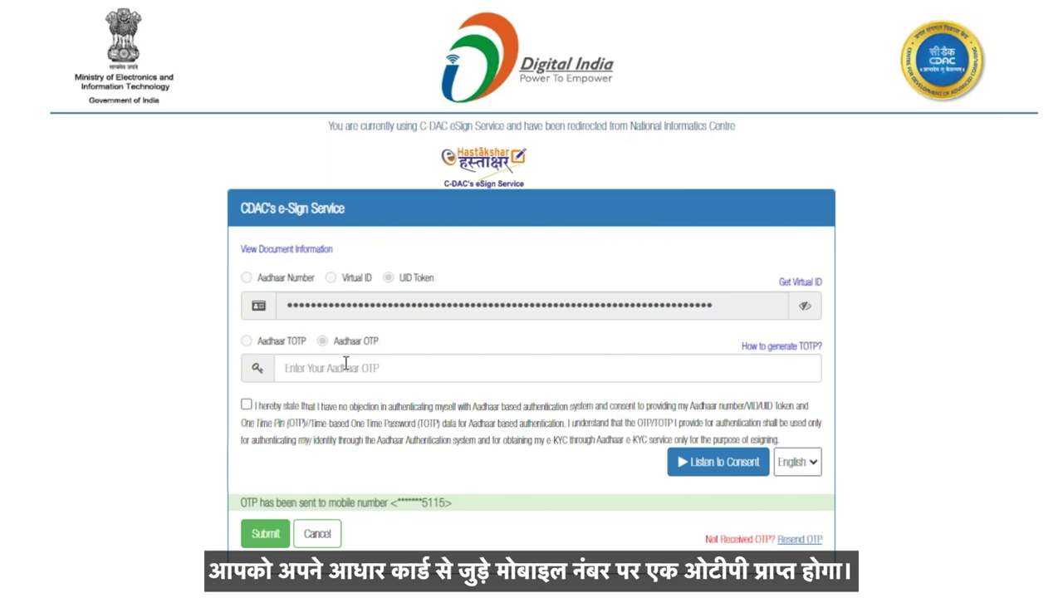
click(349, 369)
text(••••••)
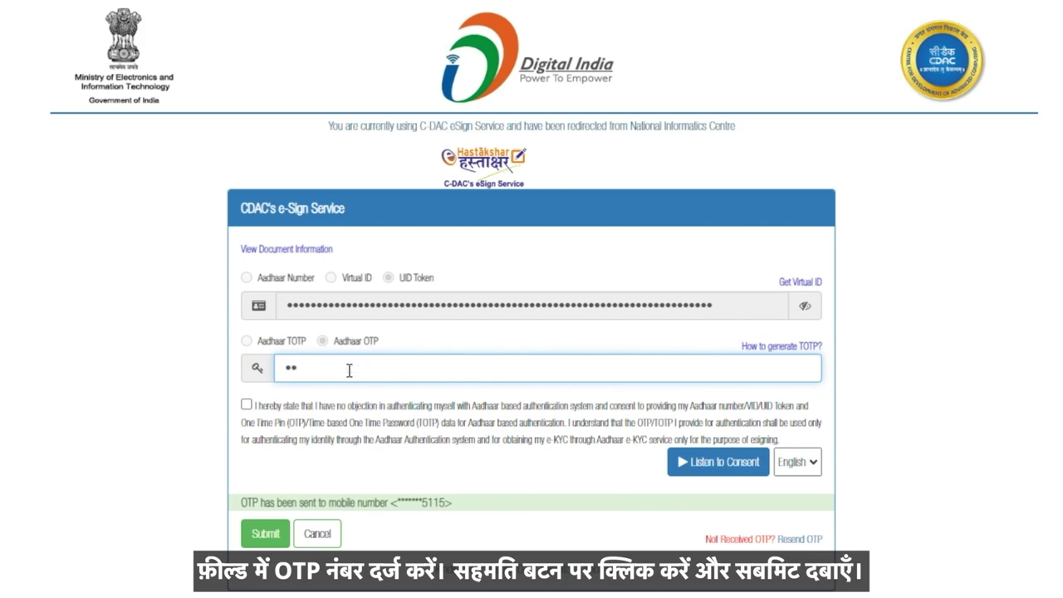
click(246, 405)
click(262, 524)
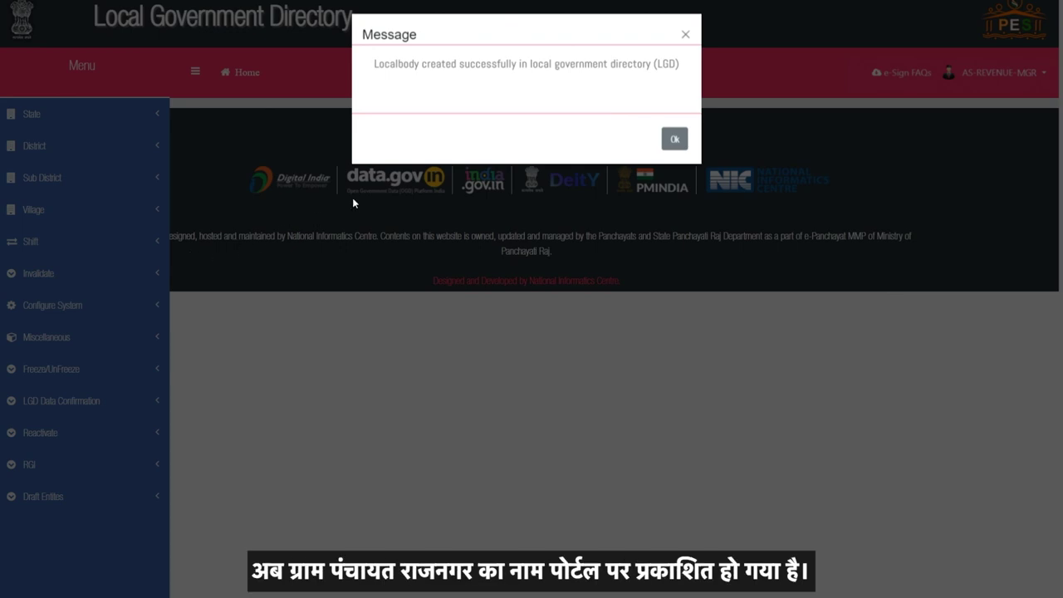
Step: In Manage PRI LocalBody, select Grama Panchayat, Zilla Parishad Krishna (465) and Mandal Panchayat Bapulapadu (5438)
click(666, 141)
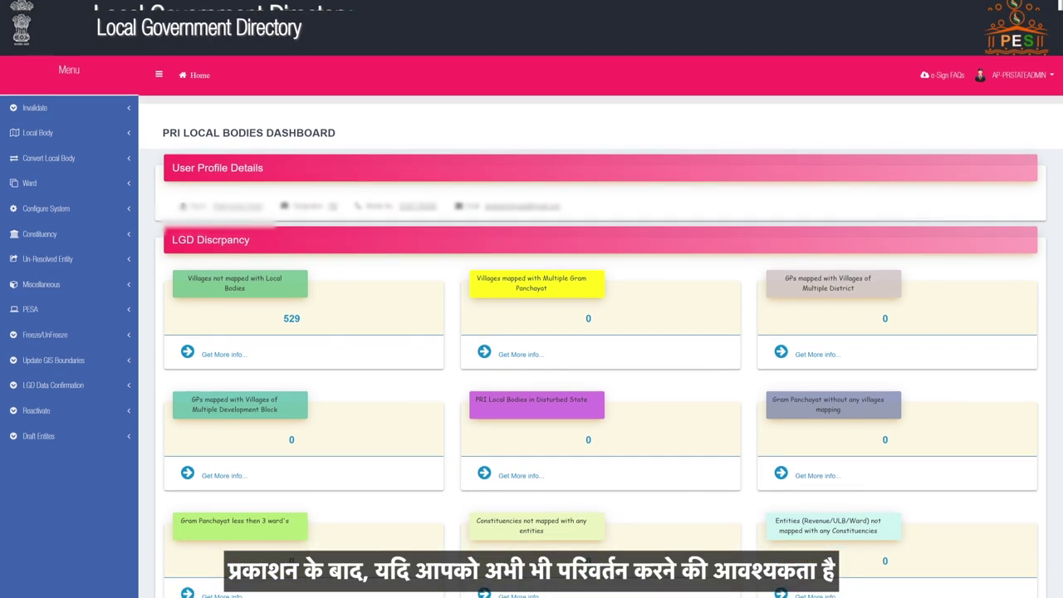
click(57, 130)
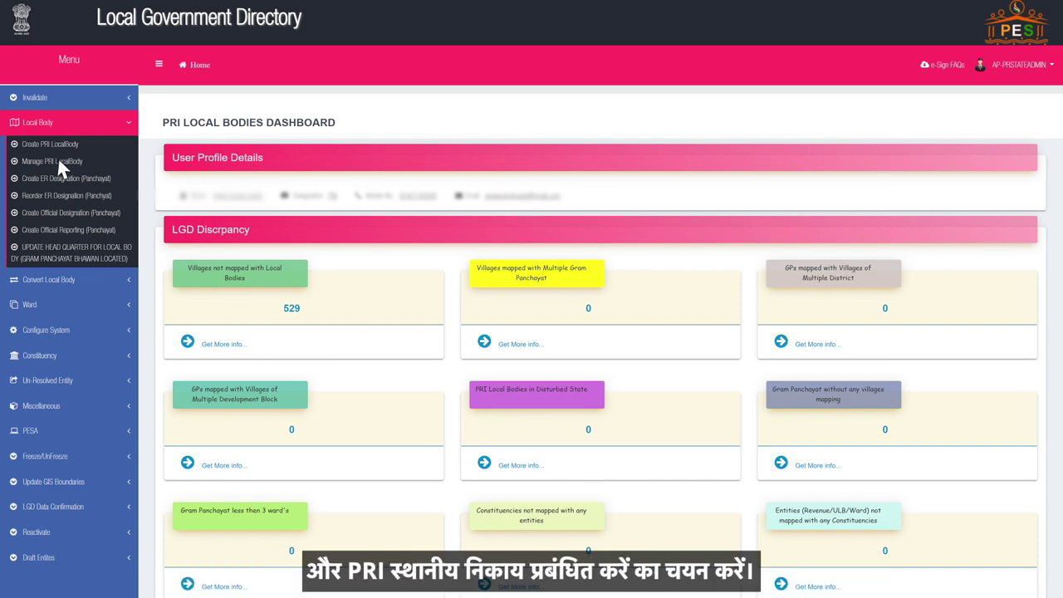
click(57, 160)
click(481, 203)
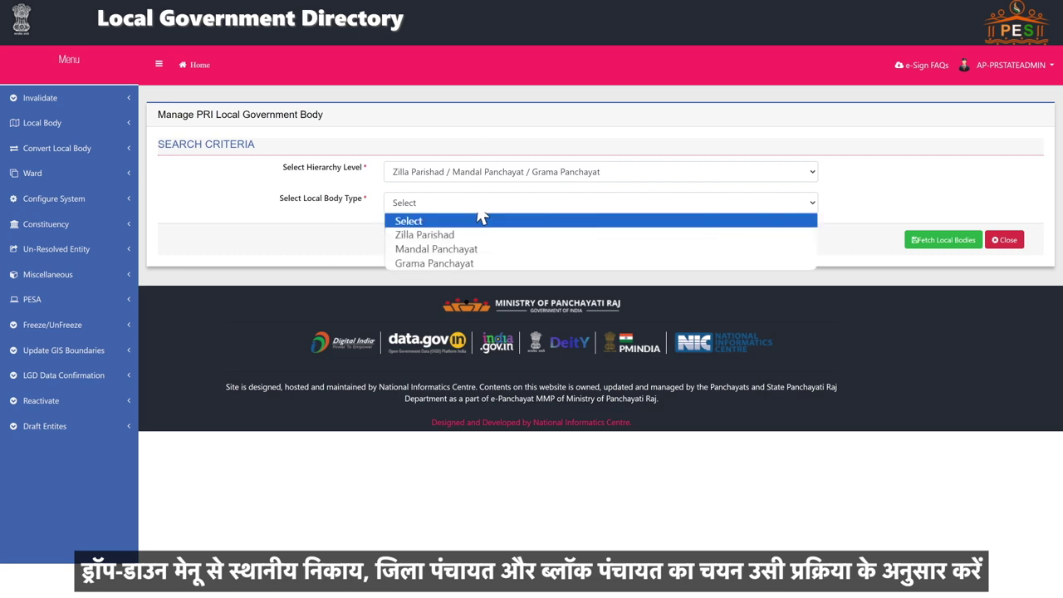
click(497, 264)
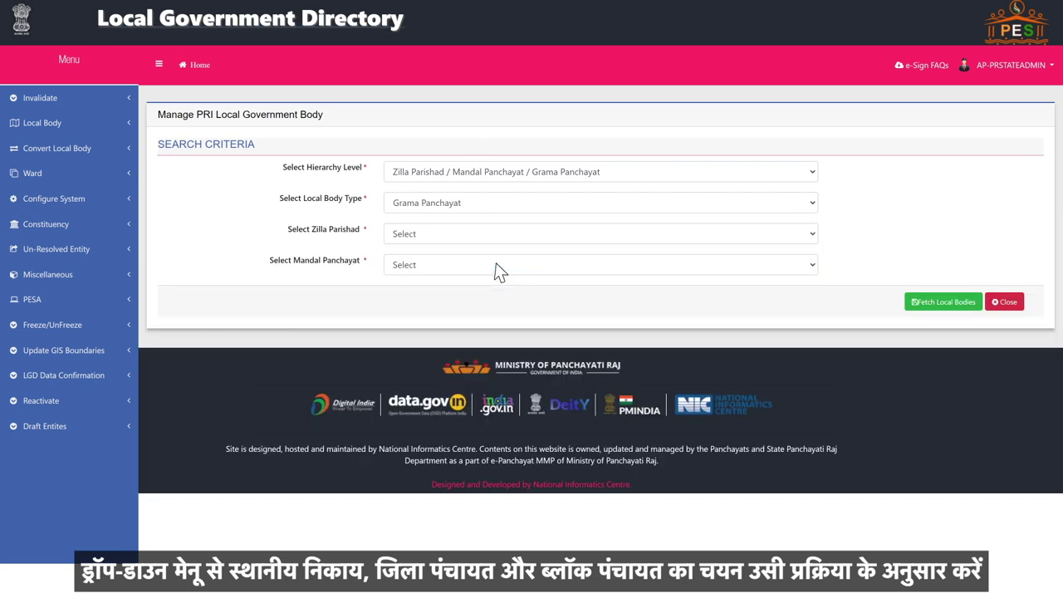
click(497, 235)
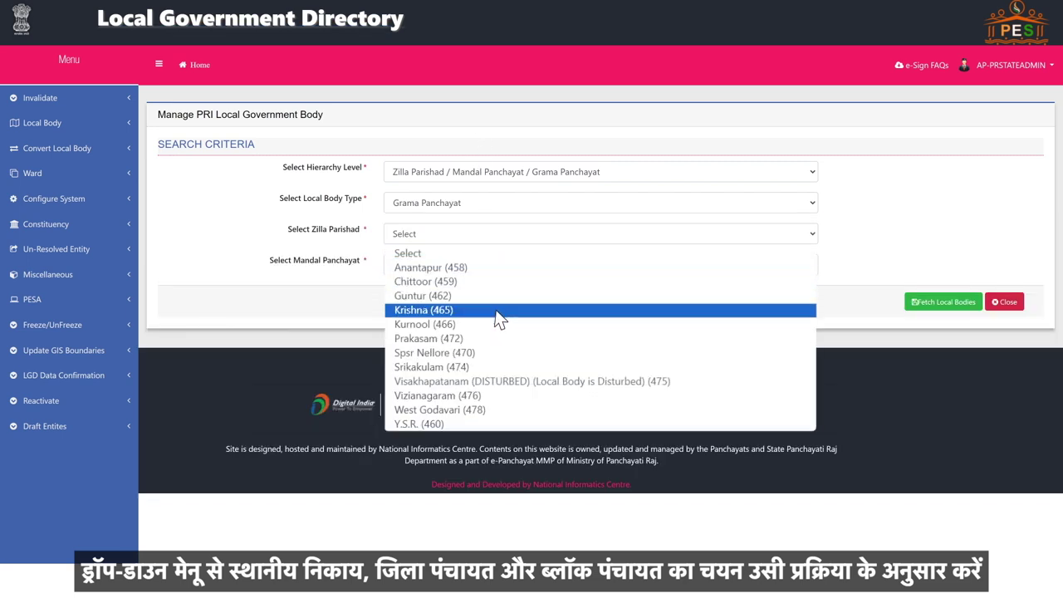
click(499, 318)
click(496, 266)
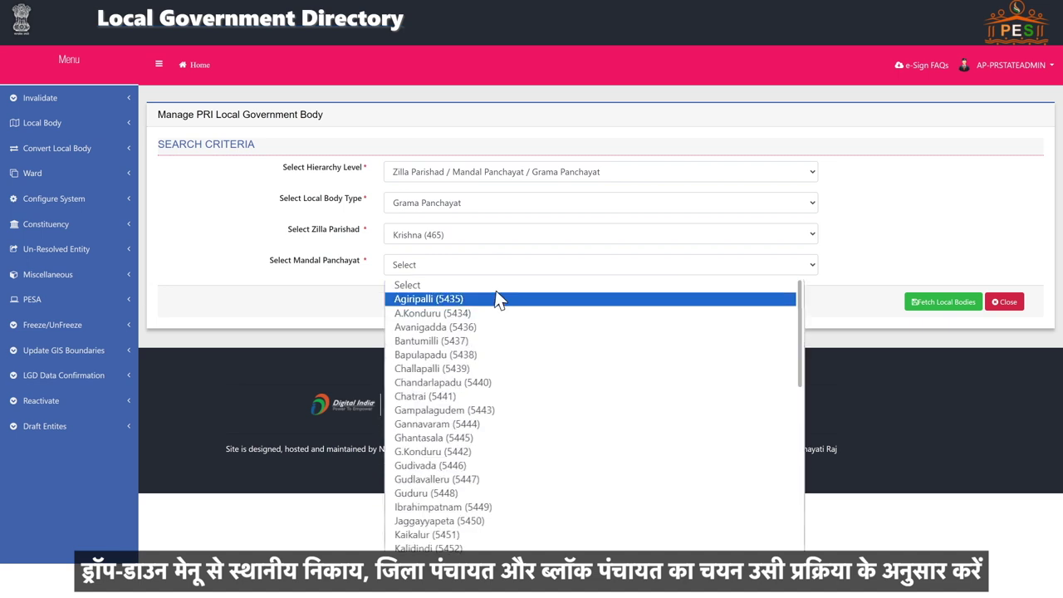
click(496, 354)
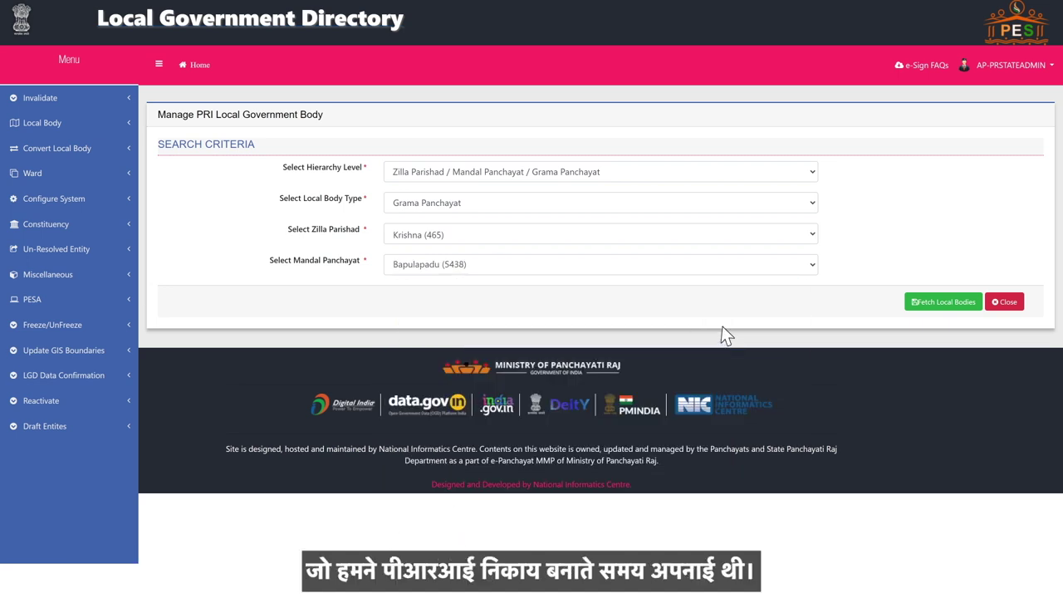
Step: Fetch the local bodies and search the table for 'RAJ' to show Rajnagar
click(944, 303)
scroll(532, 332, down, 3)
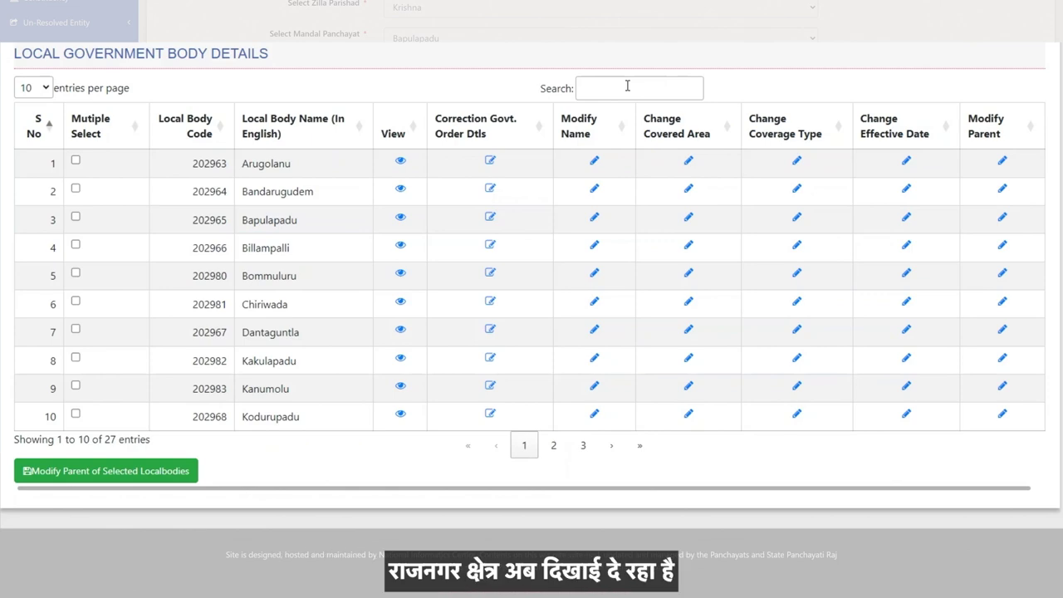
click(627, 86)
text(RAJ)
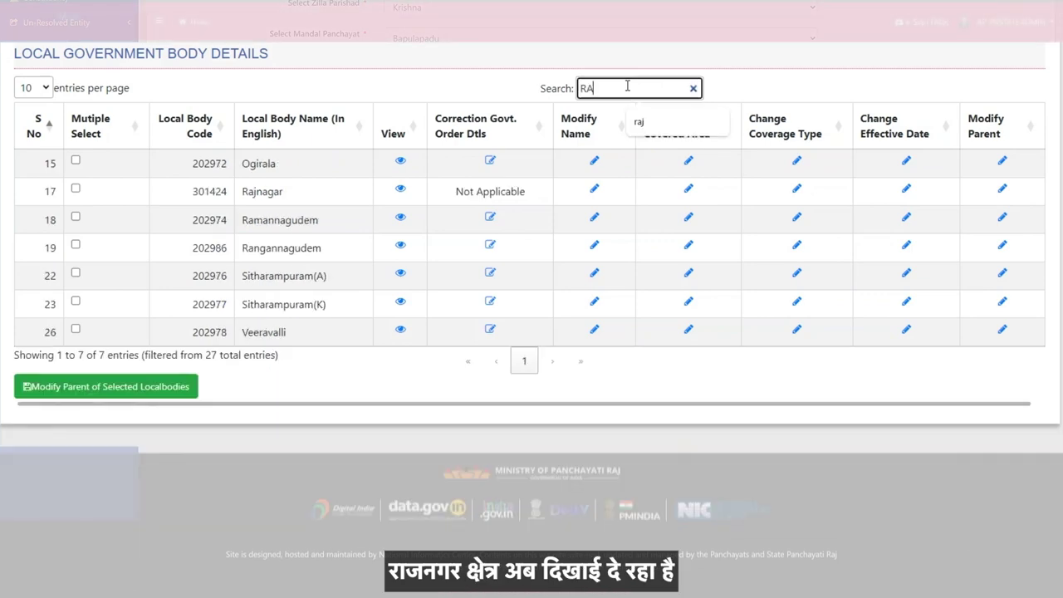